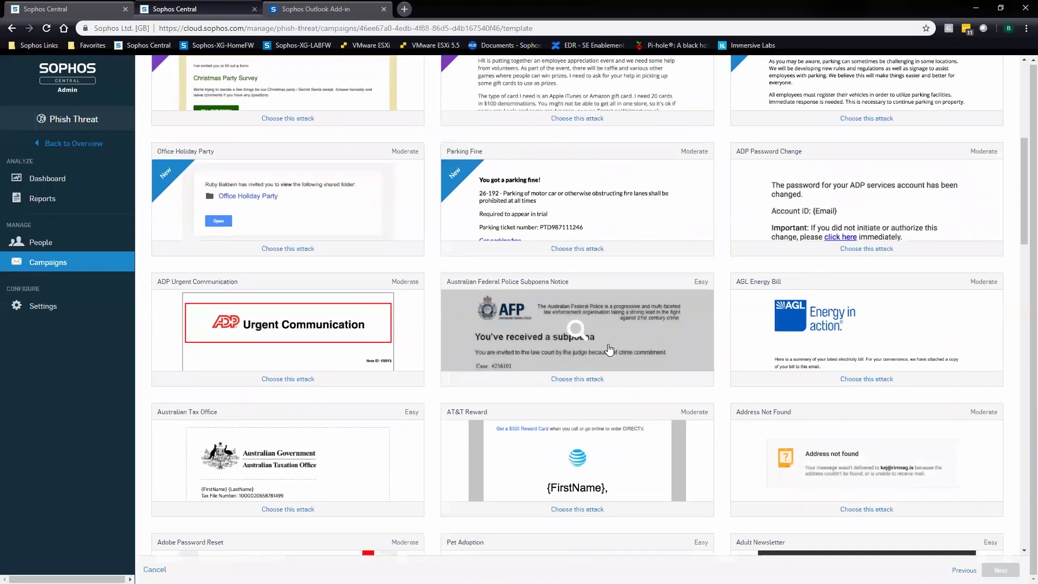
Step: Browse the catalogue of phishing attack templates, including the bank, LinkedIn, Microsoft and Outlook ones, and return to its start
{"action": "scroll", "coordinate": [611, 348], "scroll_direction": "down", "scroll_amount": 20}
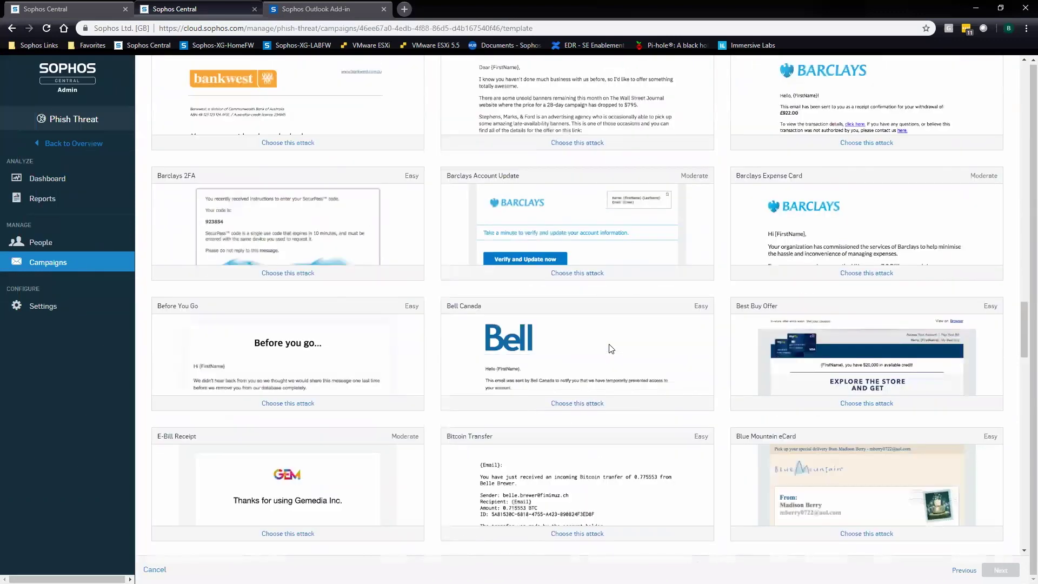
{"action": "scroll", "coordinate": [612, 349], "scroll_direction": "down", "scroll_amount": 20}
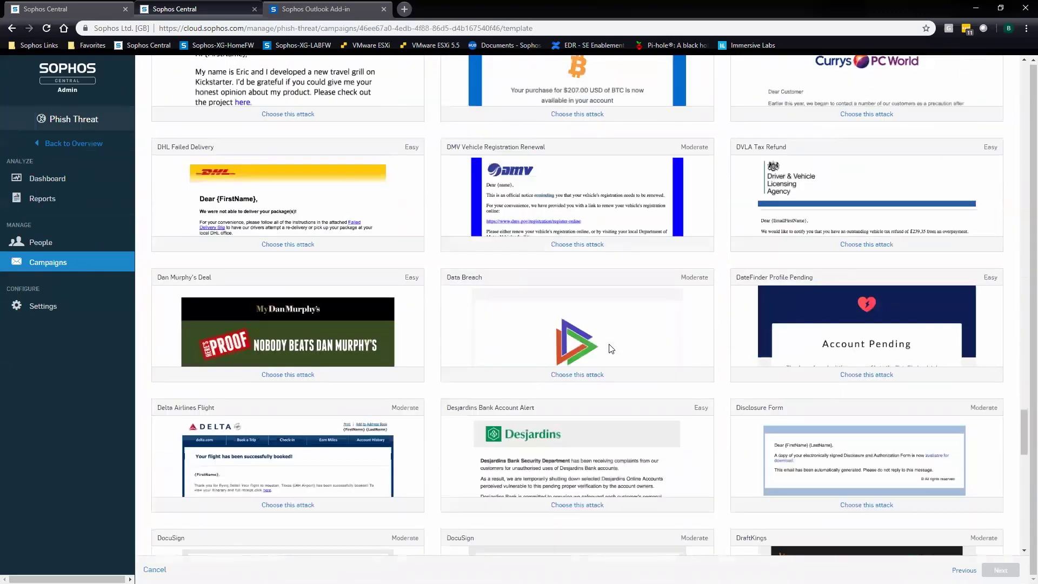
{"action": "scroll", "coordinate": [614, 348], "scroll_direction": "down", "scroll_amount": 20}
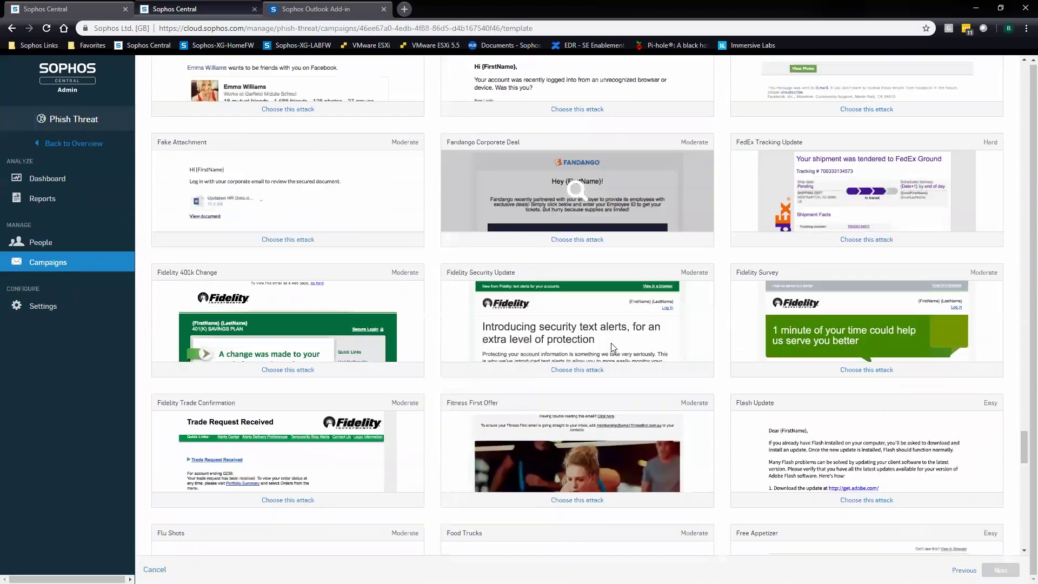
{"action": "scroll", "coordinate": [611, 343], "scroll_direction": "down", "scroll_amount": 20}
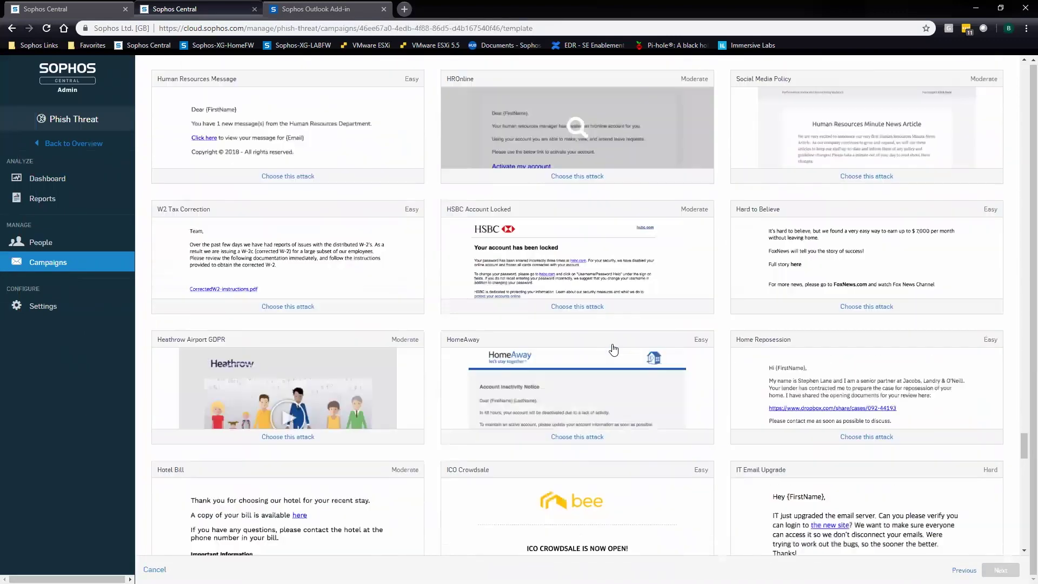
{"action": "scroll", "coordinate": [611, 343], "scroll_direction": "down", "scroll_amount": 20}
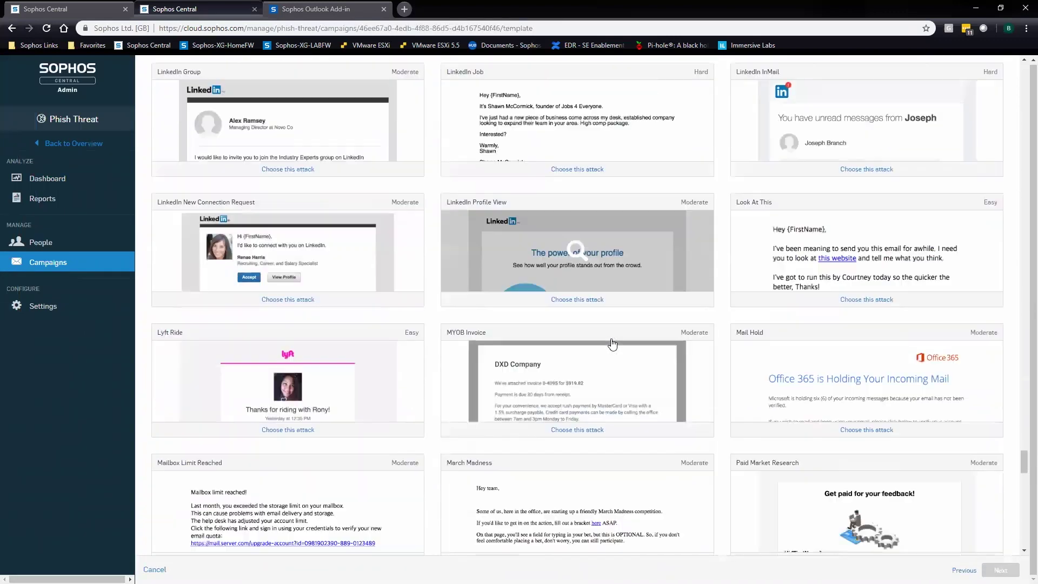
{"action": "scroll", "coordinate": [612, 343], "scroll_direction": "down", "scroll_amount": 20}
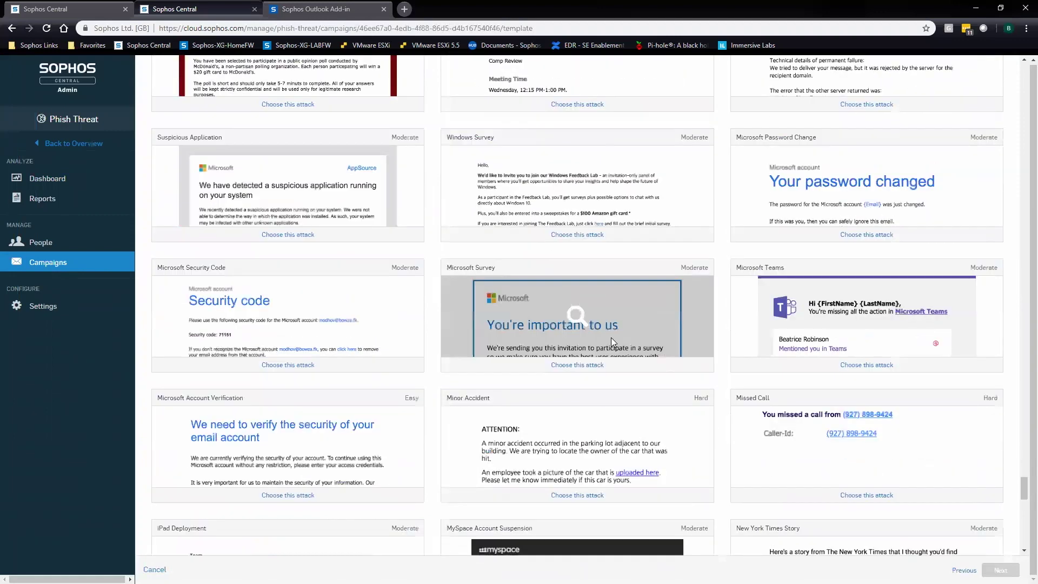
{"action": "scroll", "coordinate": [614, 339], "scroll_direction": "down", "scroll_amount": 6}
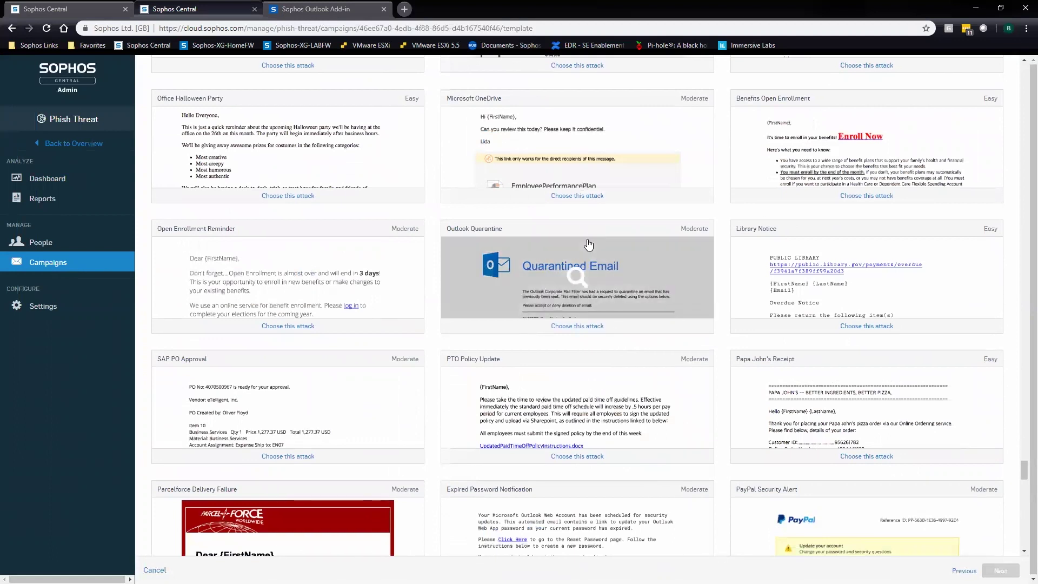
{"action": "scroll", "coordinate": [589, 245], "scroll_direction": "up", "scroll_amount": 20}
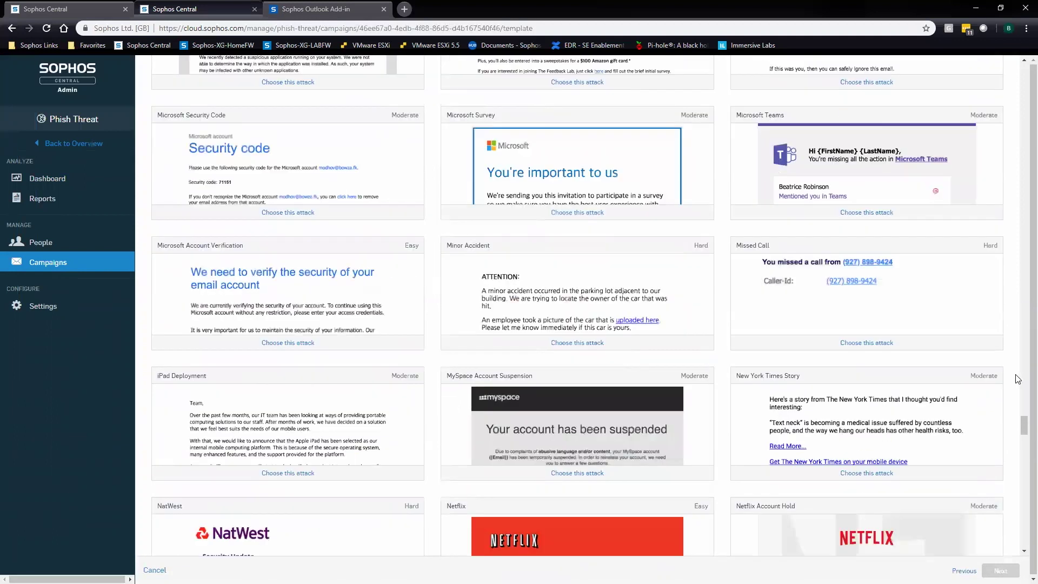
{"action": "left_click_drag", "start_coordinate": [1024, 430], "coordinate": [1024, 48]}
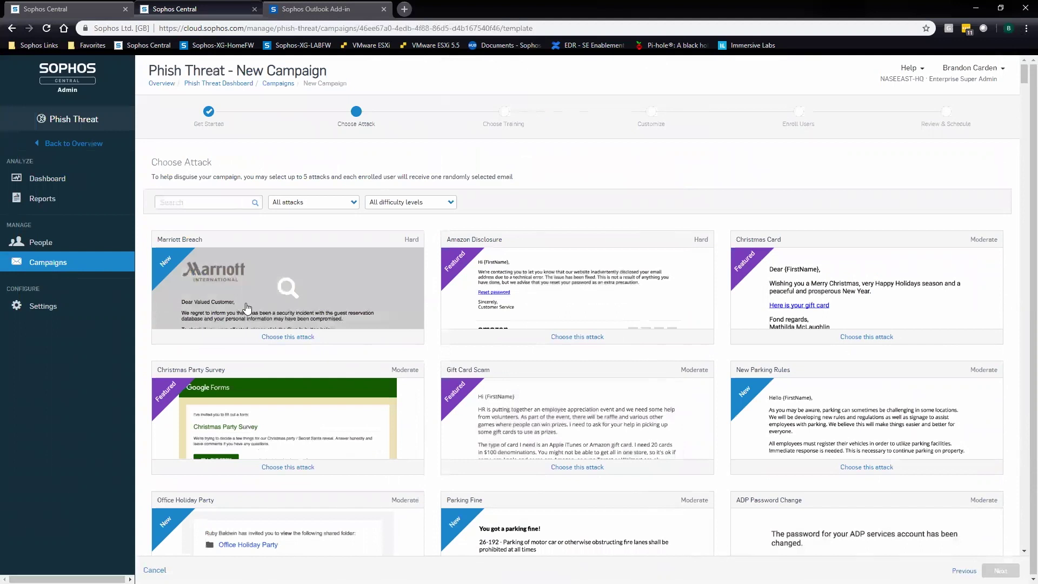
Step: Preview the Marriott Breach and Gift Card Scam attack emails, closing each preview after viewing
{"action": "left_click", "coordinate": [287, 295]}
{"action": "left_click", "coordinate": [635, 384]}
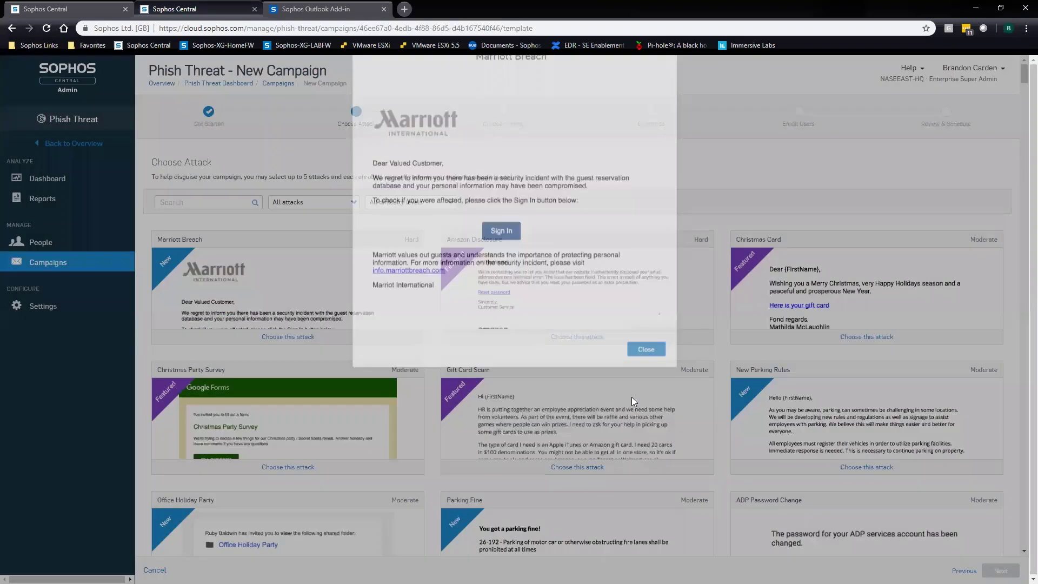
{"action": "left_click", "coordinate": [592, 422]}
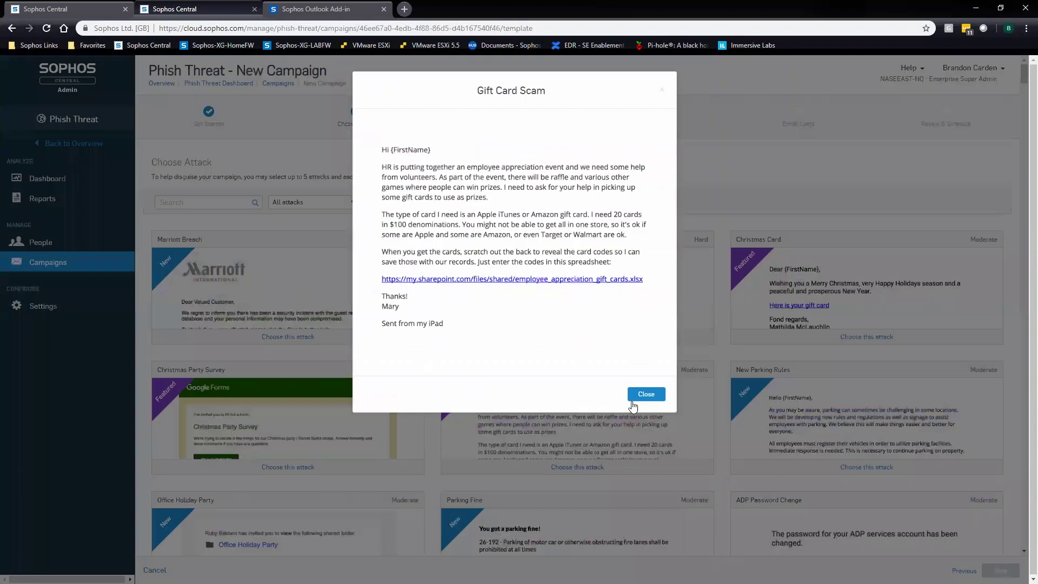
{"action": "left_click", "coordinate": [649, 393]}
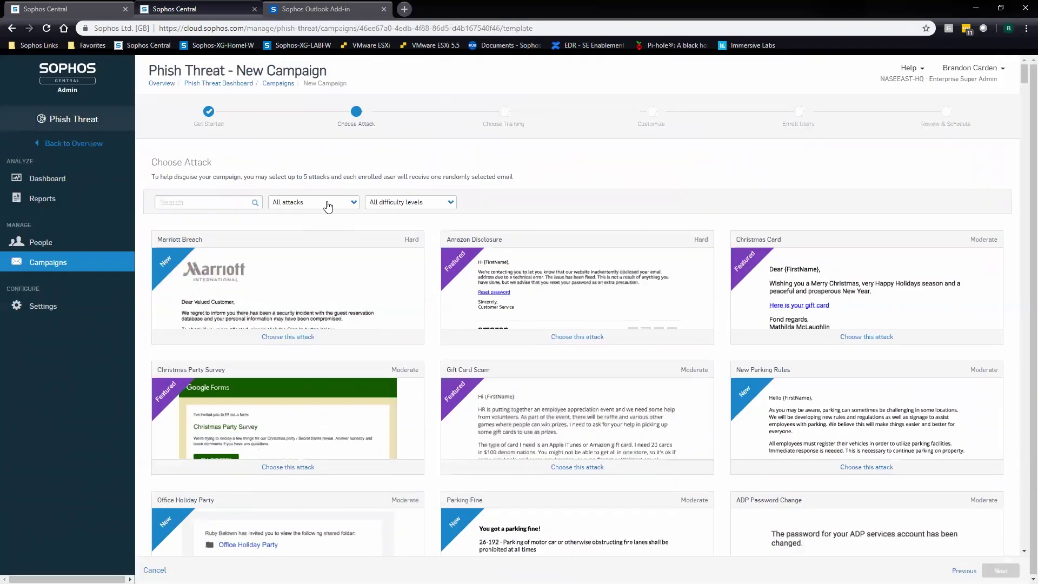
Step: Review the attack type and difficulty filter options and the difficulty ratings on the Amazon Disclosure and Christmas Card templates
{"action": "left_click", "coordinate": [327, 204]}
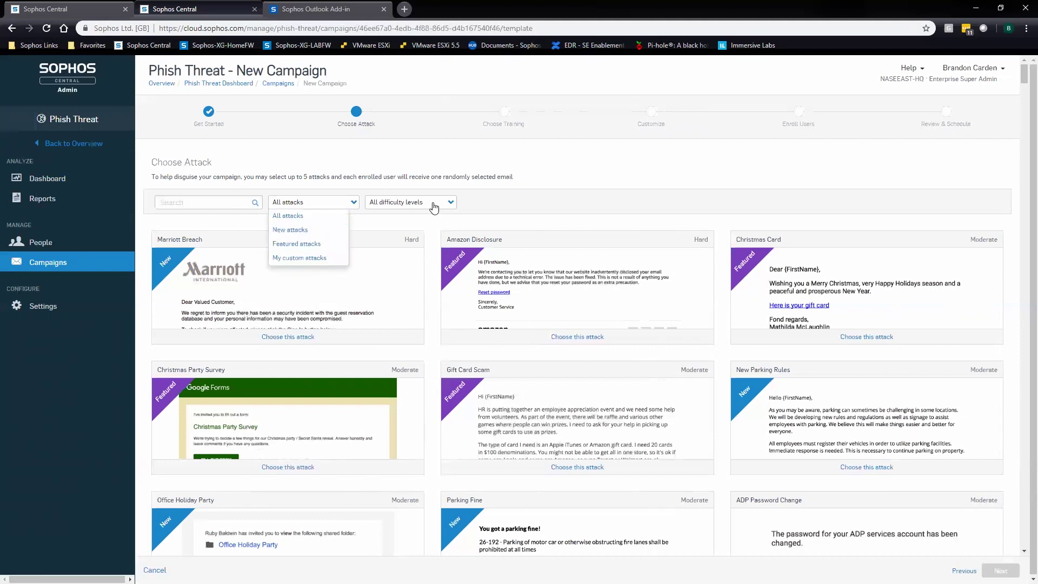
{"action": "left_click", "coordinate": [451, 204]}
{"action": "left_click", "coordinate": [451, 204]}
{"action": "left_click", "coordinate": [451, 203]}
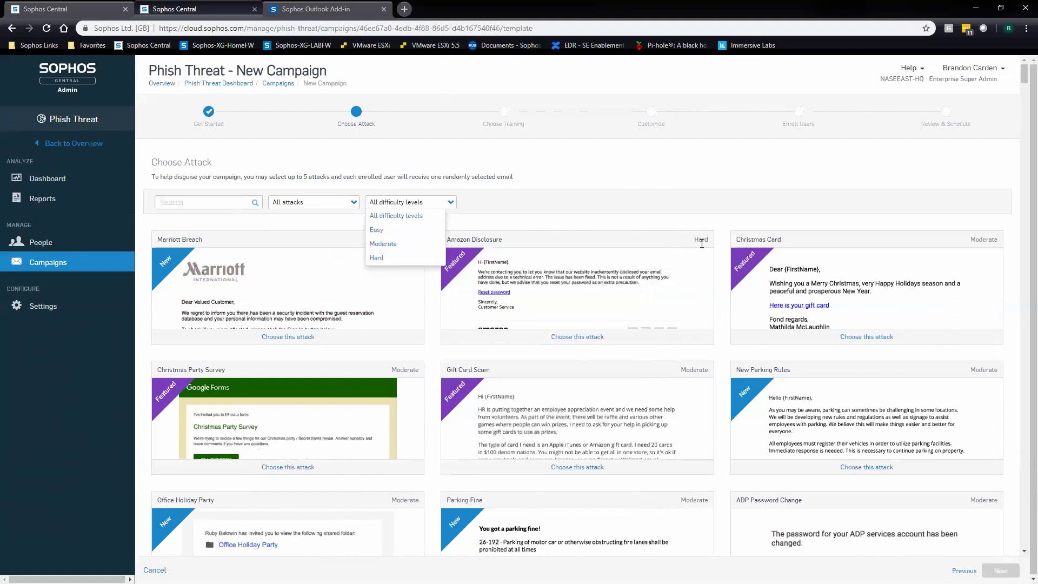
{"action": "left_click_drag", "start_coordinate": [691, 243], "coordinate": [714, 243]}
{"action": "left_click_drag", "start_coordinate": [972, 239], "coordinate": [996, 237]}
{"action": "double_click", "coordinate": [997, 236]}
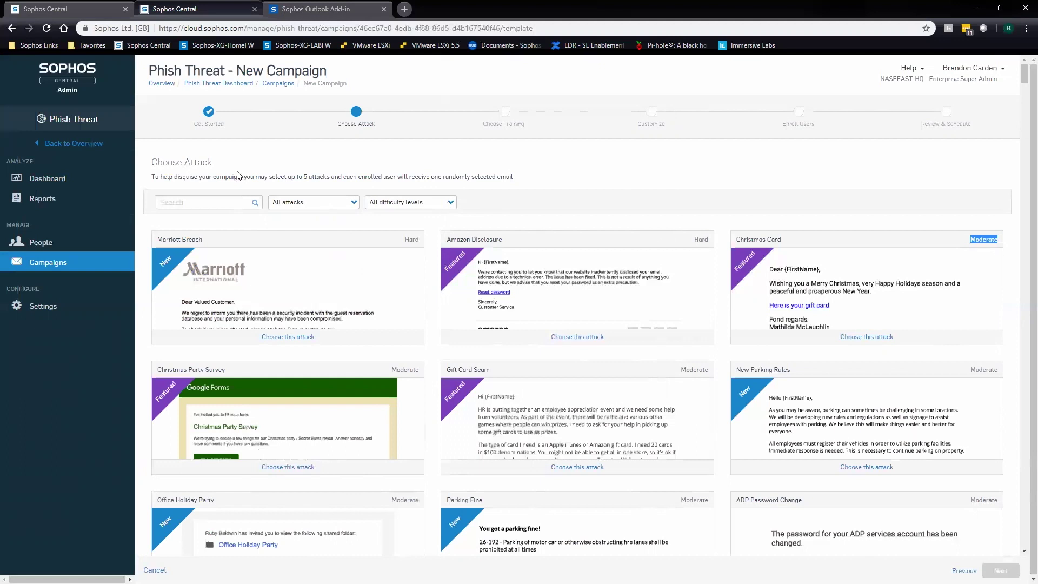
Step: Search the attack templates for "fide" and preview the Fidelity 401k Change email, closing it after viewing
{"action": "left_click", "coordinate": [203, 203]}
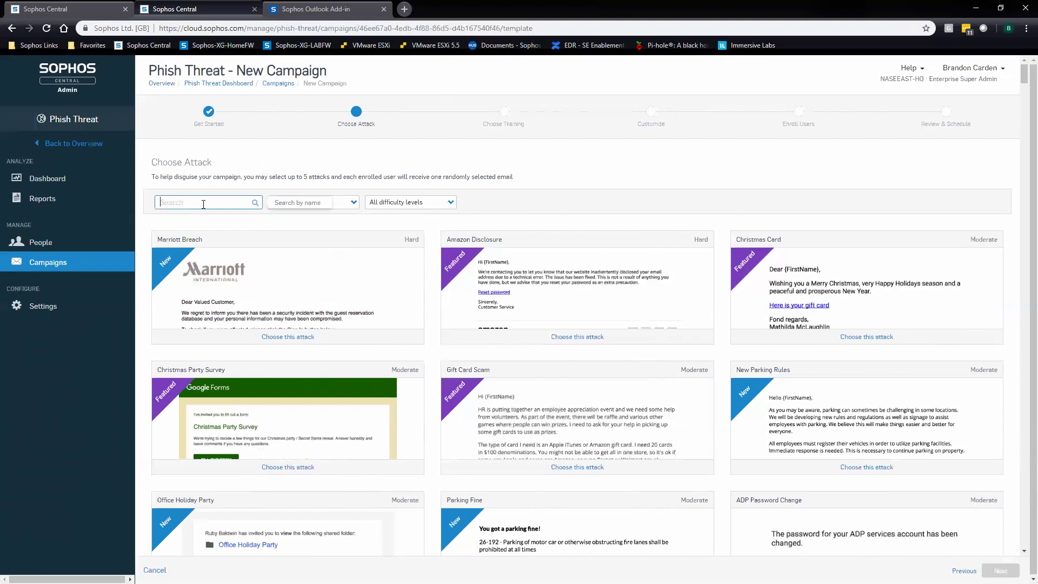
{"action": "type", "text": "fide"}
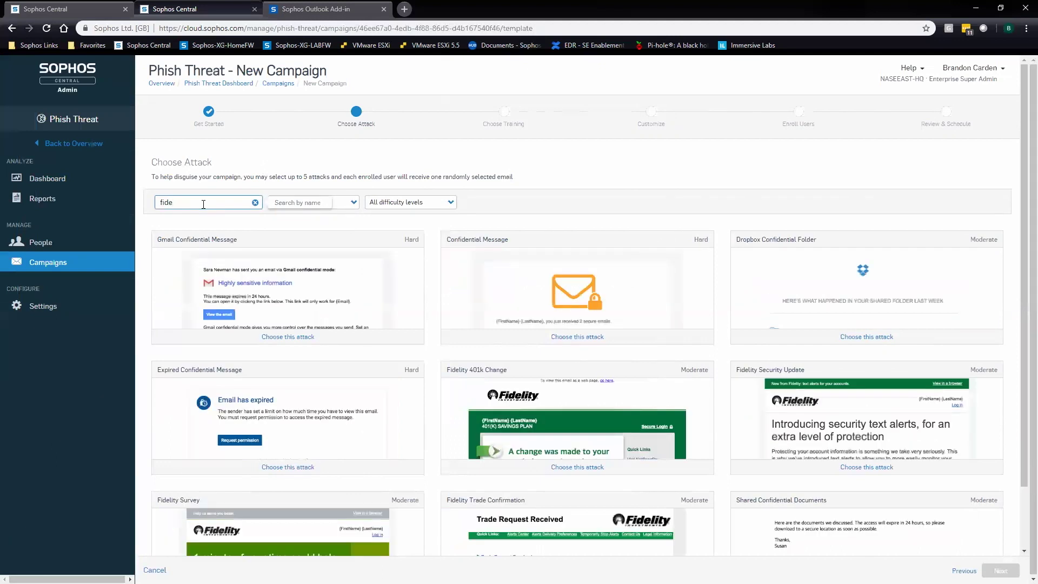
{"action": "scroll", "coordinate": [364, 383], "scroll_direction": "down", "scroll_amount": 1}
{"action": "left_click", "coordinate": [572, 348]}
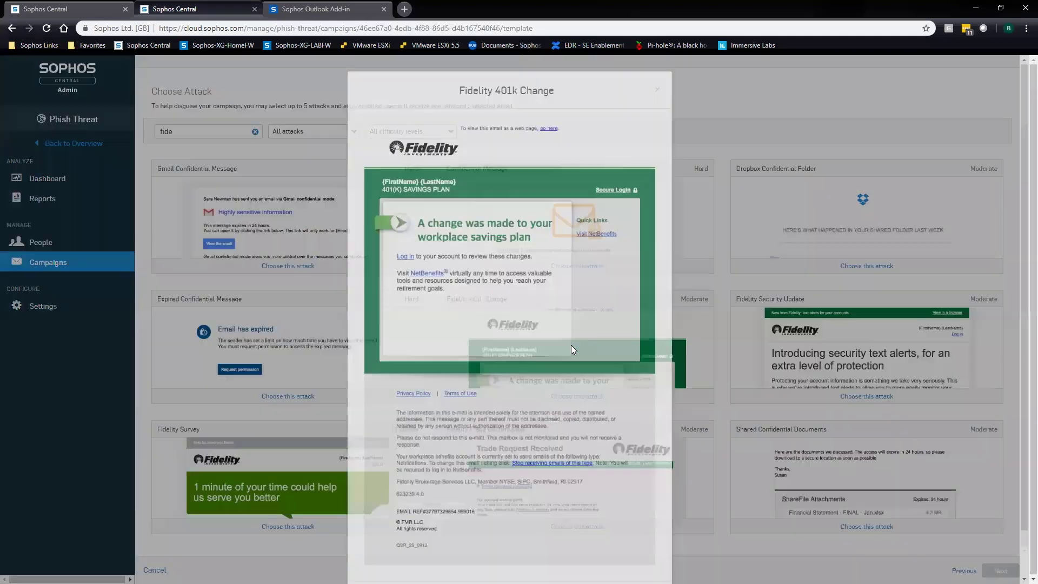
{"action": "left_click", "coordinate": [658, 90]}
Step: Search the attack templates for "office", look through the matching emails, and clear the search
{"action": "double_click", "coordinate": [186, 131]}
{"action": "type", "text": "office"}
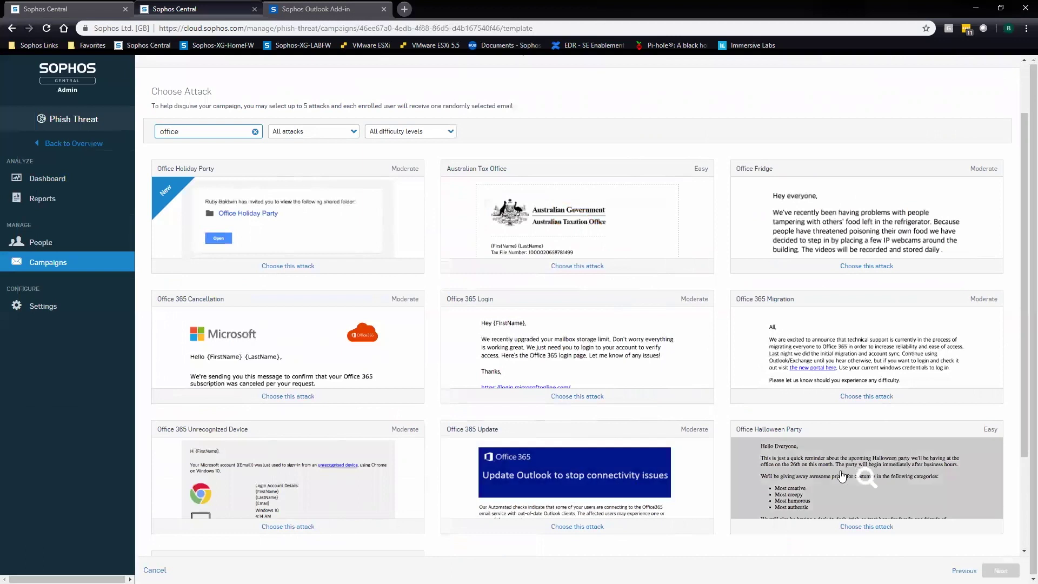
{"action": "scroll", "coordinate": [577, 475], "scroll_direction": "down", "scroll_amount": 3}
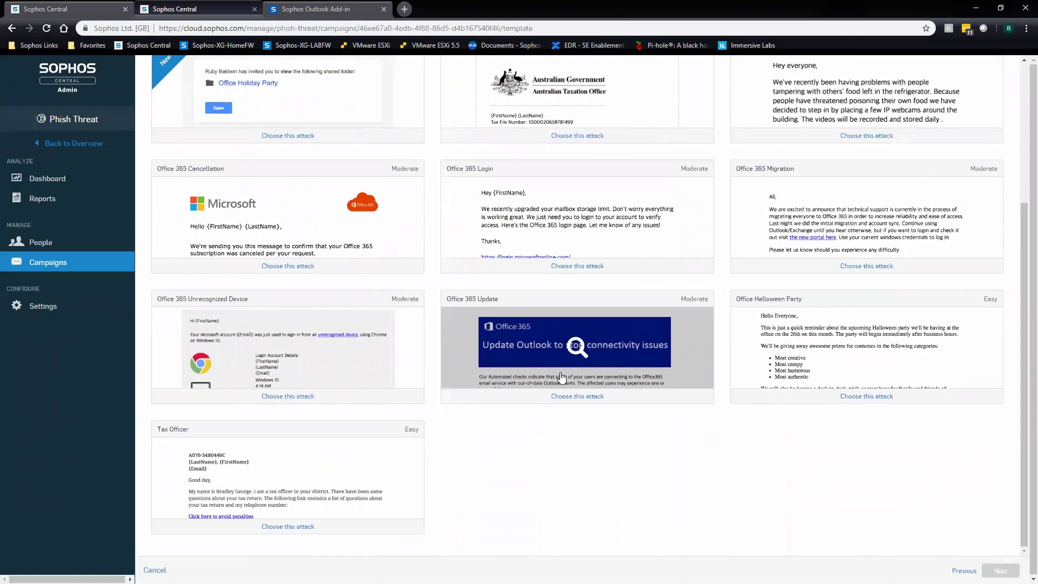
{"action": "scroll", "coordinate": [561, 375], "scroll_direction": "up", "scroll_amount": 5}
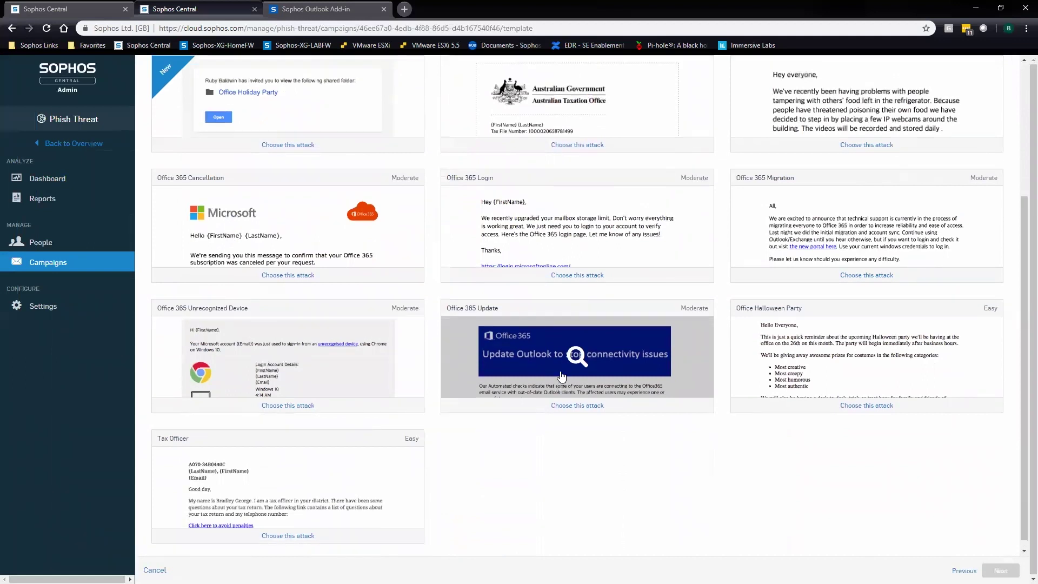
{"action": "left_click", "coordinate": [255, 203]}
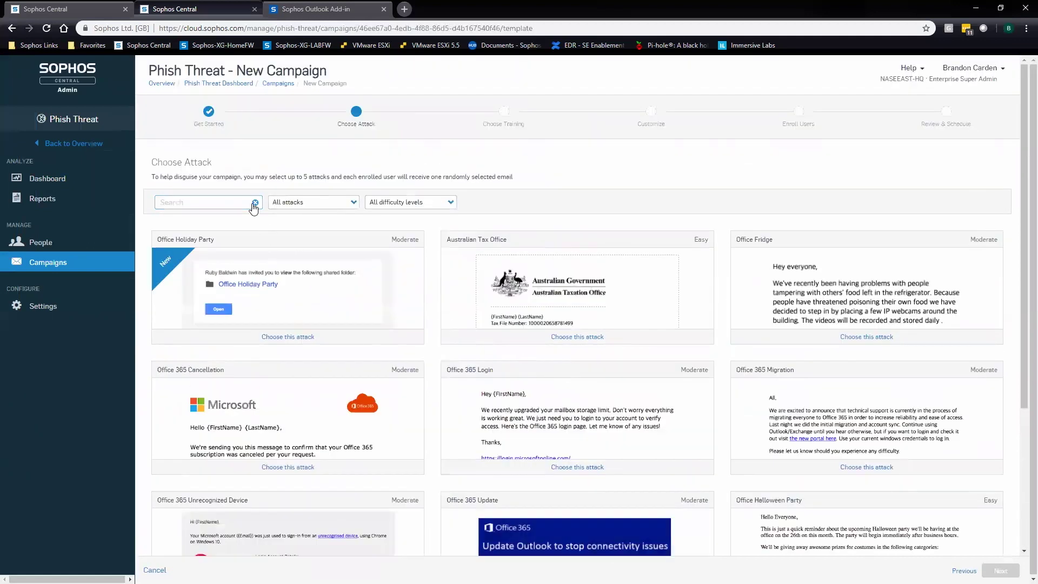
Step: Choose the Christmas Party Survey, Parking Fine and New Parking Rules attacks for the campaign
{"action": "scroll", "coordinate": [678, 441], "scroll_direction": "down", "scroll_amount": 2}
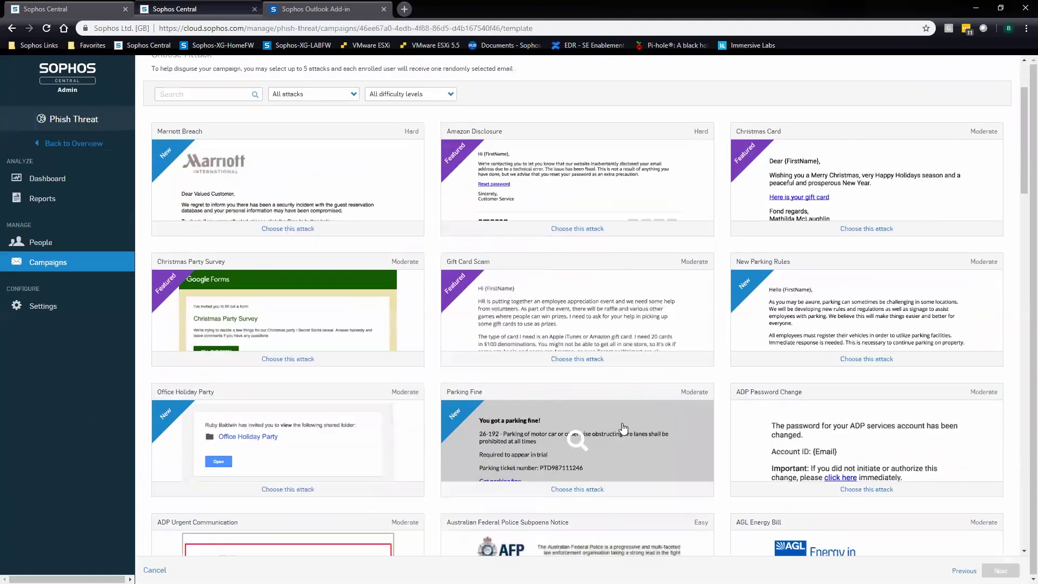
{"action": "left_click_drag", "start_coordinate": [302, 70], "coordinate": [333, 77]}
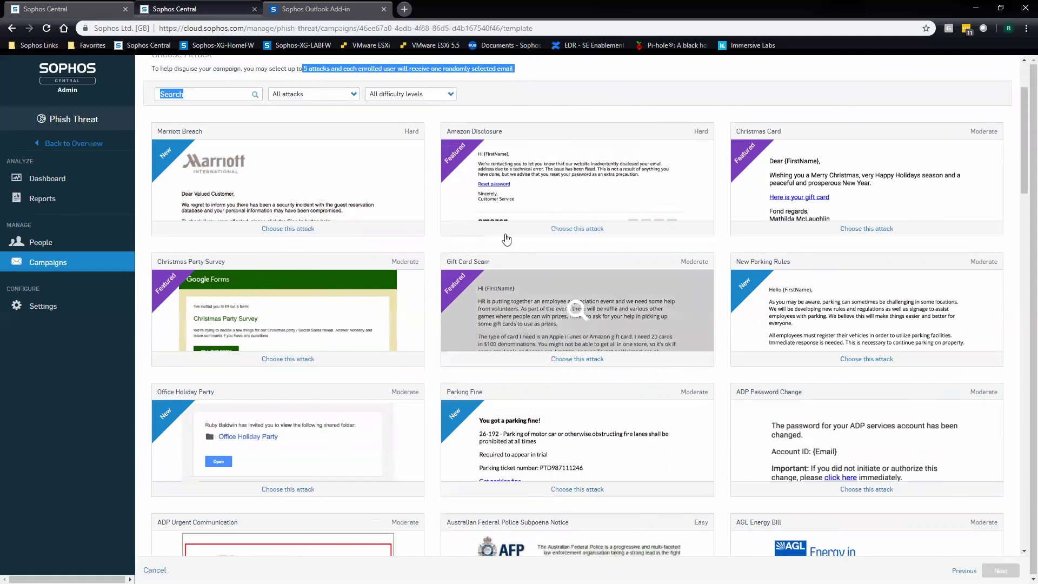
{"action": "left_click", "coordinate": [304, 361]}
{"action": "left_click", "coordinate": [593, 492]}
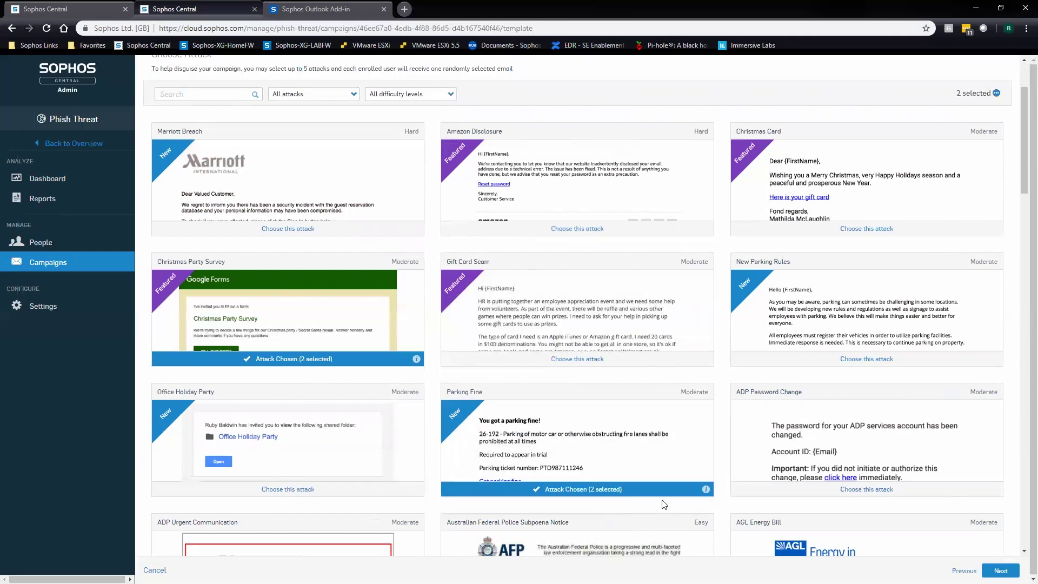
{"action": "left_click", "coordinate": [886, 359]}
Step: Add the Apple Music Offer and Badoo Message attacks to the selection and proceed to choosing the training
{"action": "scroll", "coordinate": [856, 395], "scroll_direction": "down", "scroll_amount": 20}
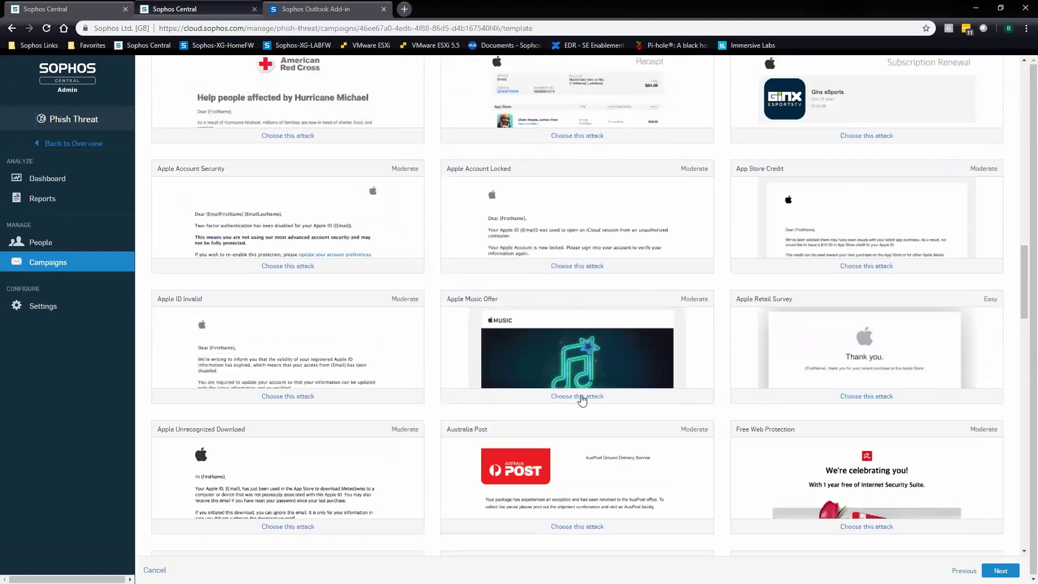
{"action": "left_click", "coordinate": [582, 398]}
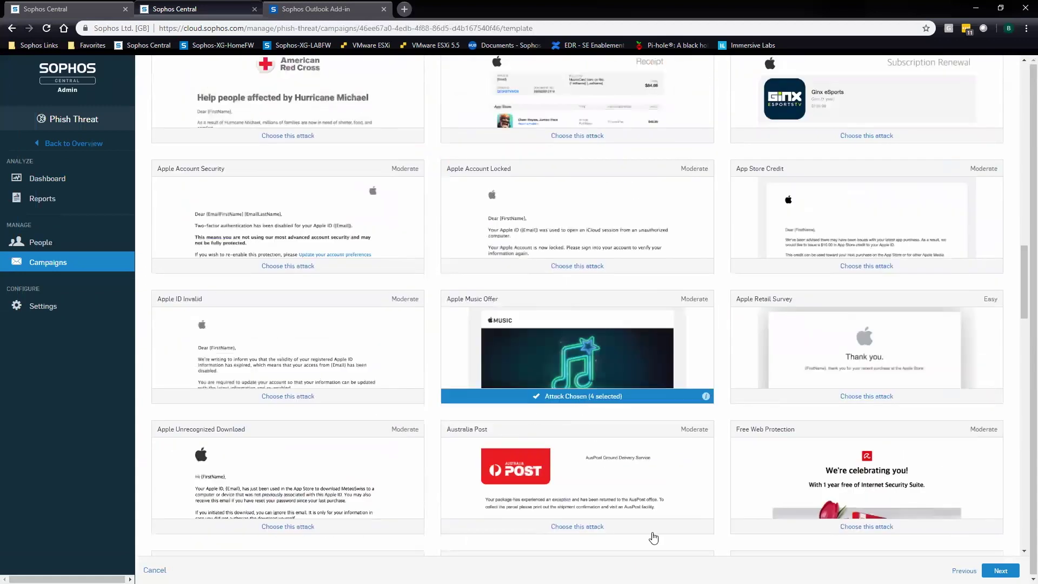
{"action": "scroll", "coordinate": [858, 460], "scroll_direction": "down", "scroll_amount": 6}
{"action": "left_click", "coordinate": [864, 463]}
{"action": "scroll", "coordinate": [692, 433], "scroll_direction": "down", "scroll_amount": 5}
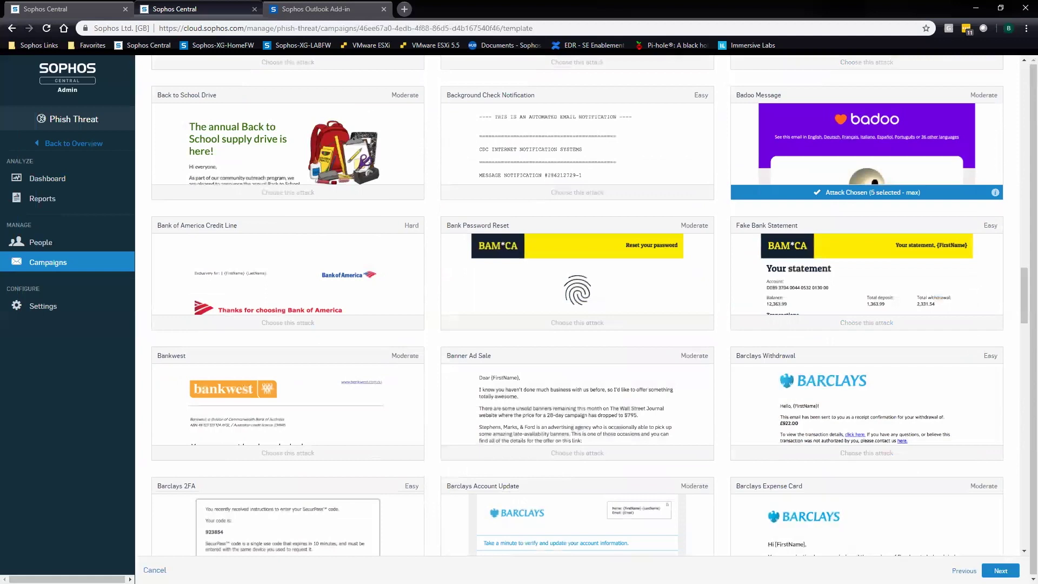
{"action": "left_click", "coordinate": [1001, 570]}
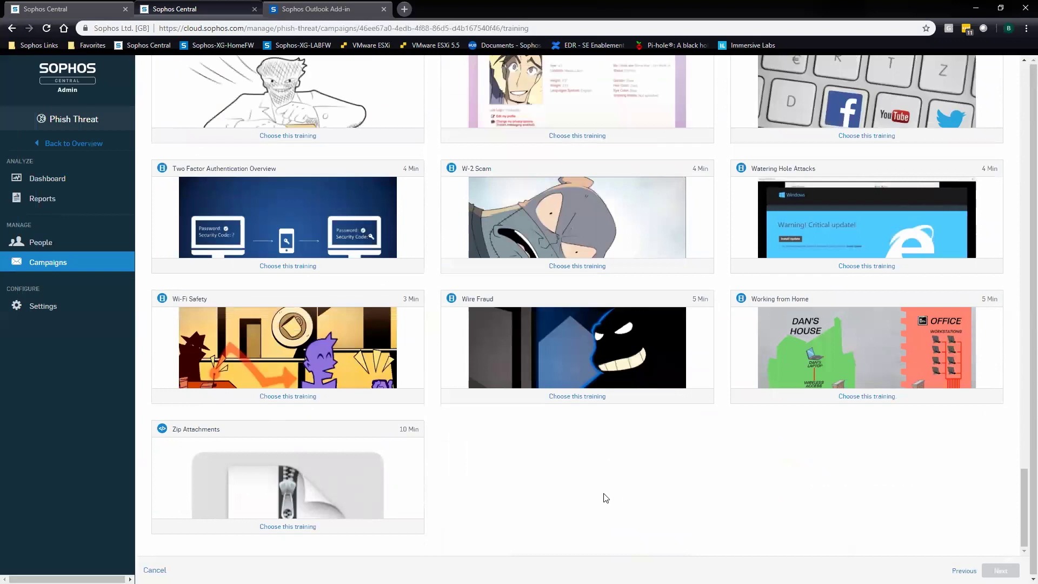
Step: Turn automatic training enrollment for users who fail the campaign off and back on
{"action": "scroll", "coordinate": [608, 498], "scroll_direction": "up", "scroll_amount": 20}
{"action": "scroll", "coordinate": [623, 489], "scroll_direction": "up", "scroll_amount": 20}
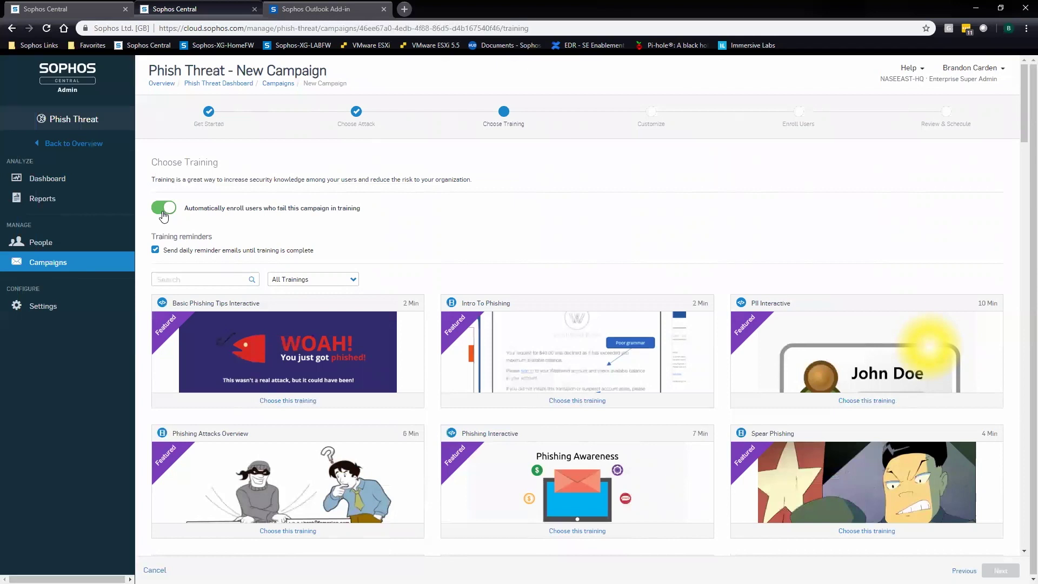
{"action": "left_click", "coordinate": [164, 216]}
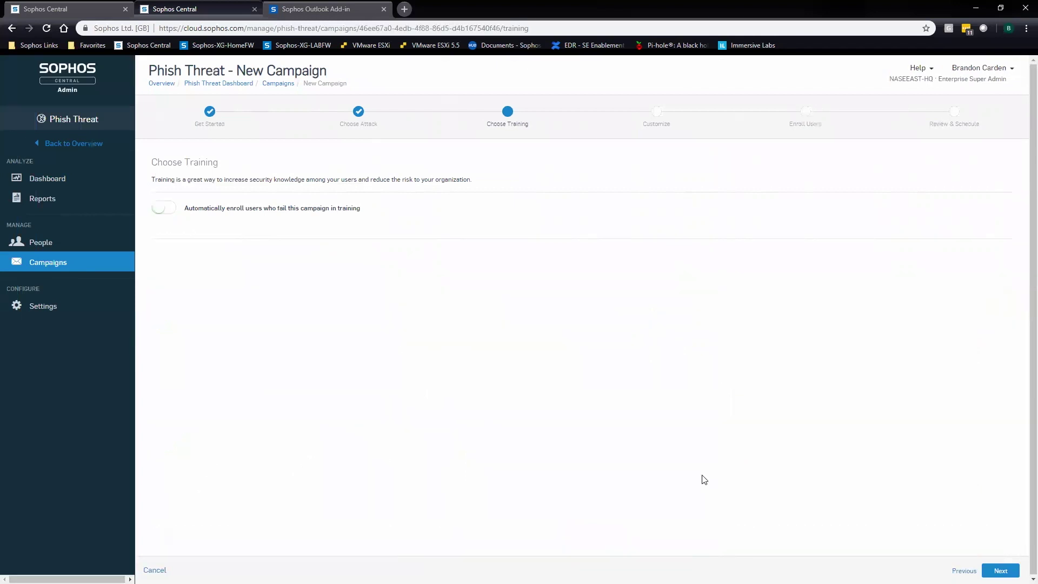
{"action": "left_click", "coordinate": [170, 216]}
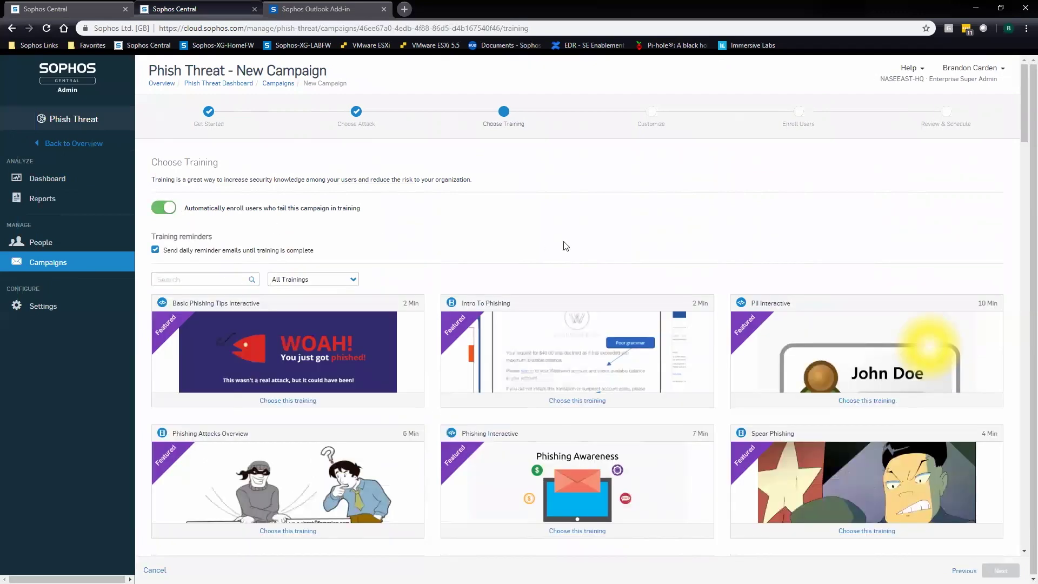
Step: Review the available training type filter options without changing the All Trainings selection
{"action": "scroll", "coordinate": [523, 205], "scroll_direction": "down", "scroll_amount": 1}
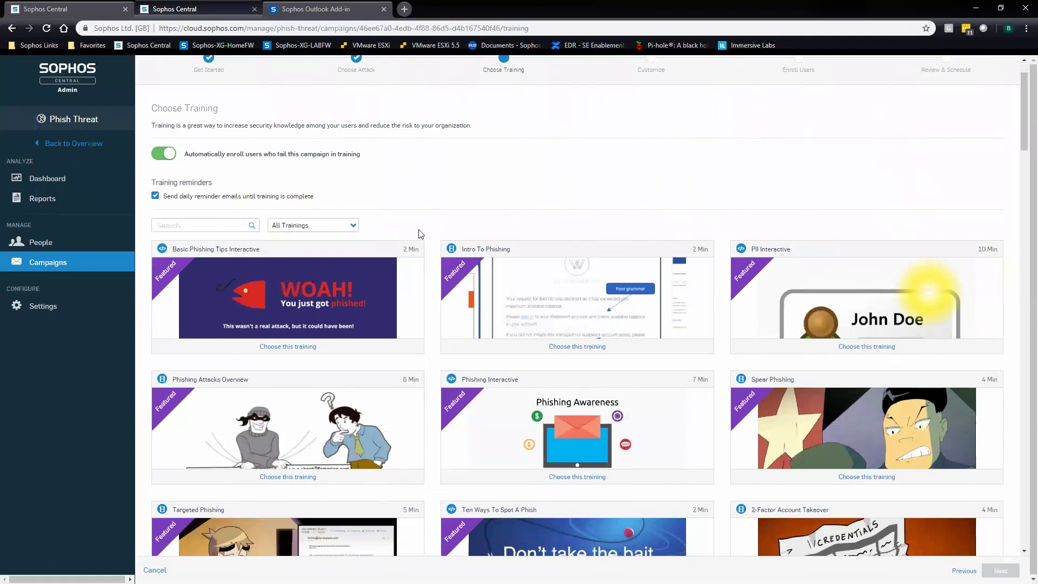
{"action": "left_click", "coordinate": [347, 226]}
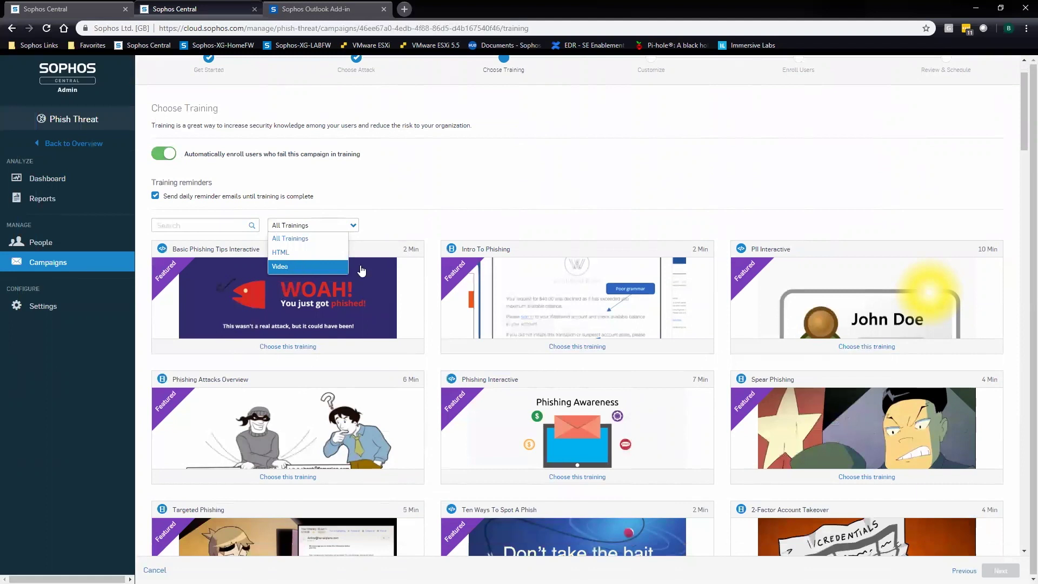
{"action": "left_click", "coordinate": [538, 183]}
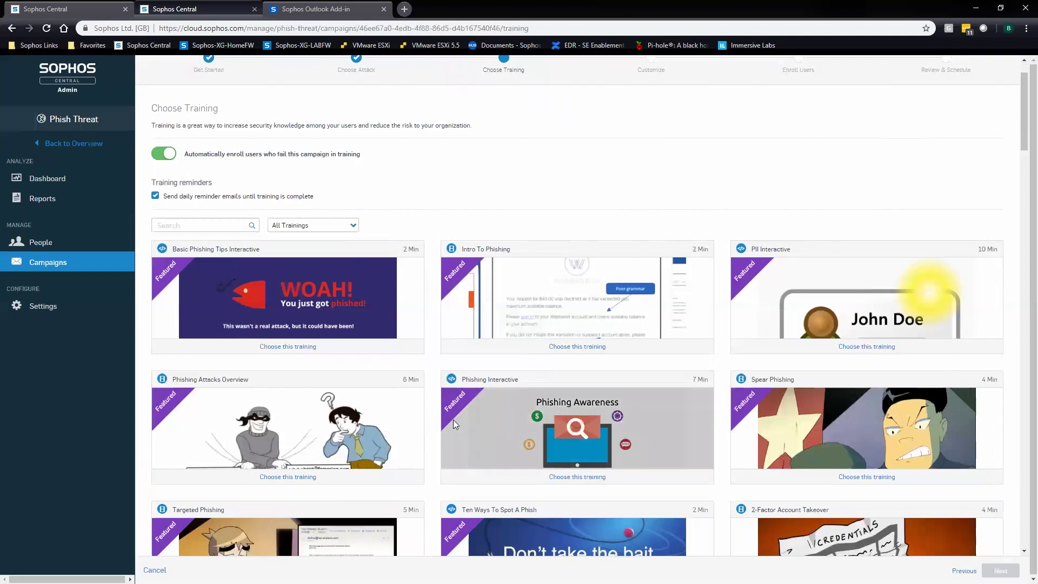
Step: Examine the available trainings and the option to send daily reminder emails until training is complete
{"action": "scroll", "coordinate": [666, 472], "scroll_direction": "down", "scroll_amount": 1}
{"action": "scroll", "coordinate": [665, 472], "scroll_direction": "down", "scroll_amount": 3}
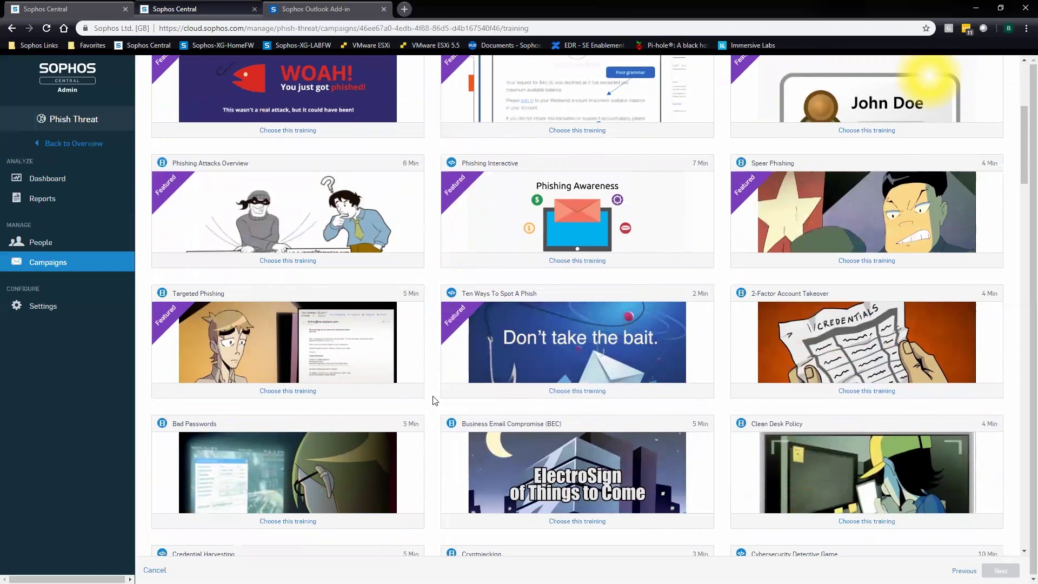
{"action": "scroll", "coordinate": [433, 401], "scroll_direction": "up", "scroll_amount": 5}
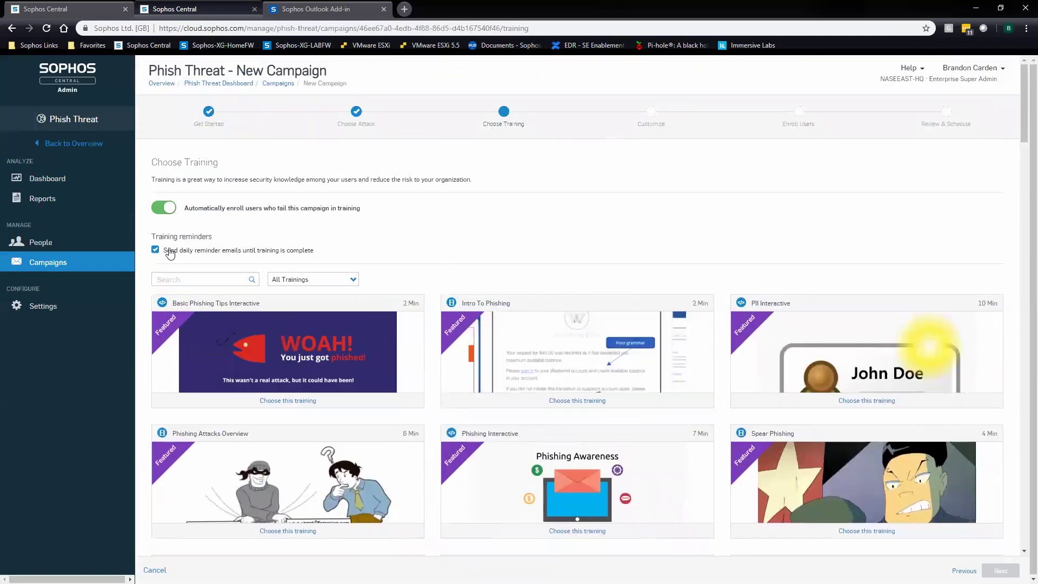
{"action": "left_click_drag", "start_coordinate": [163, 251], "coordinate": [313, 262]}
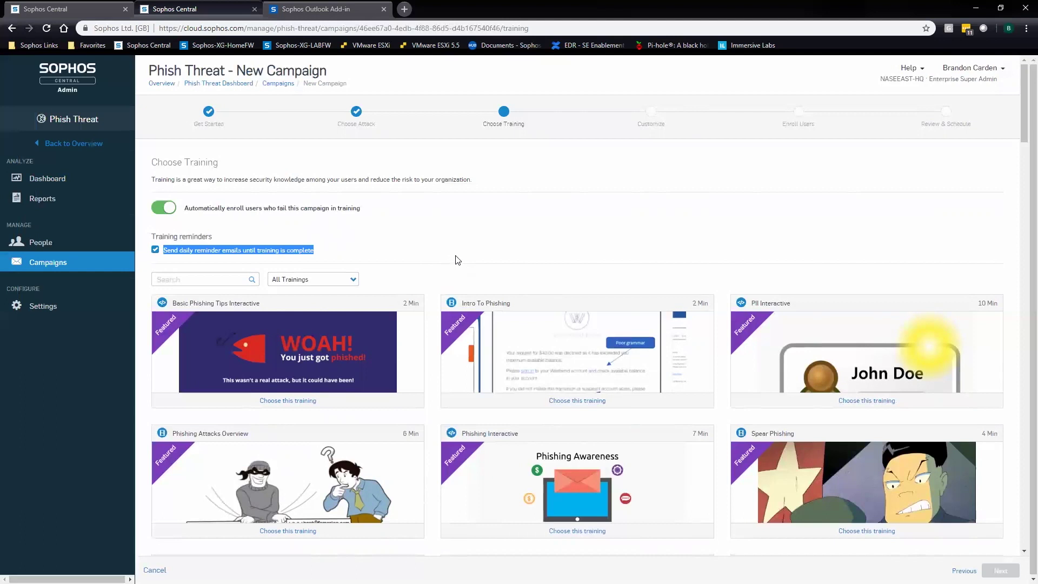
{"action": "scroll", "coordinate": [501, 245], "scroll_direction": "down", "scroll_amount": 3}
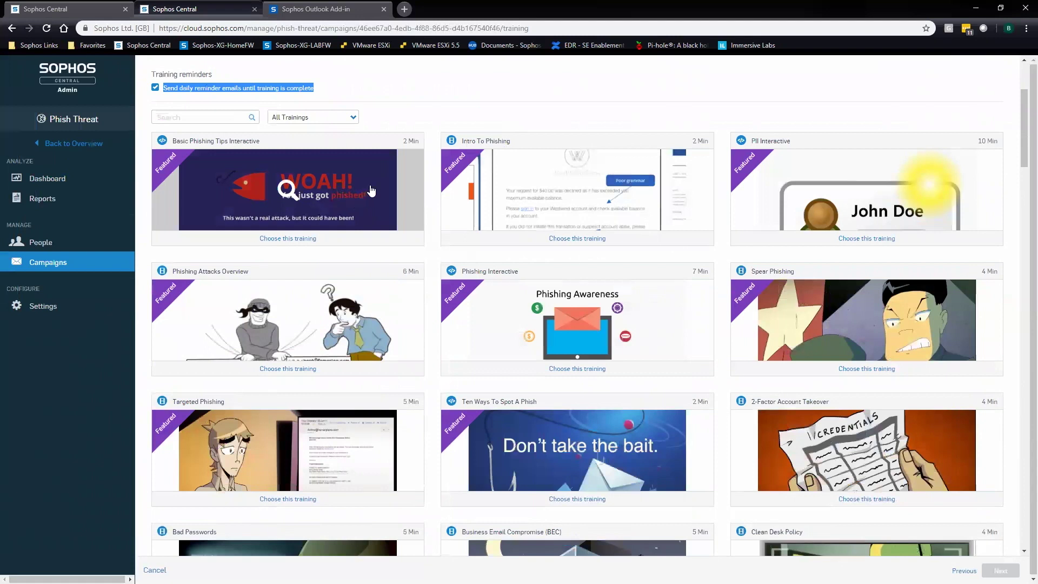
{"action": "scroll", "coordinate": [563, 327], "scroll_direction": "down", "scroll_amount": 3}
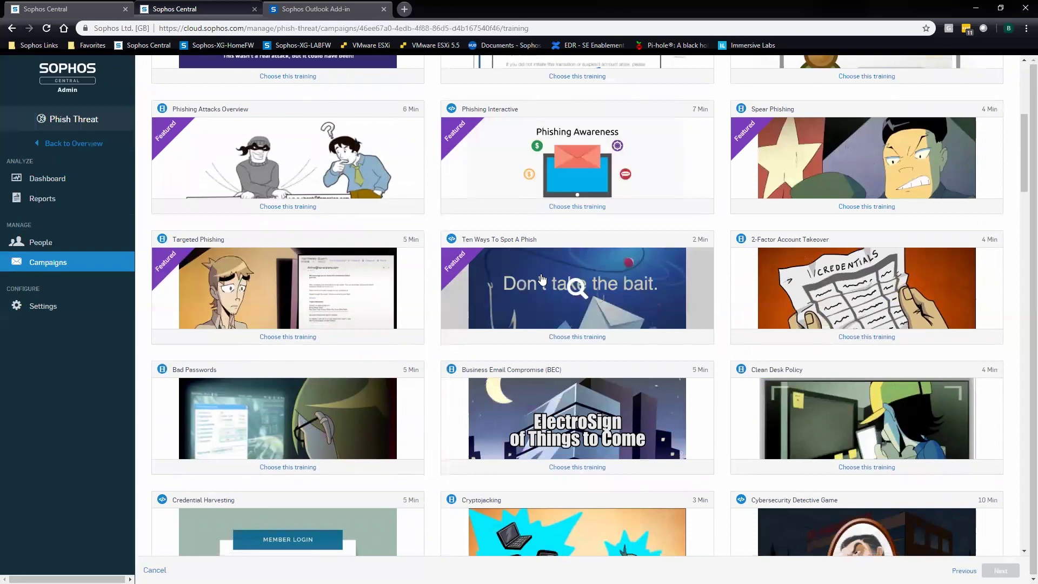
{"action": "scroll", "coordinate": [557, 308], "scroll_direction": "up", "scroll_amount": 2}
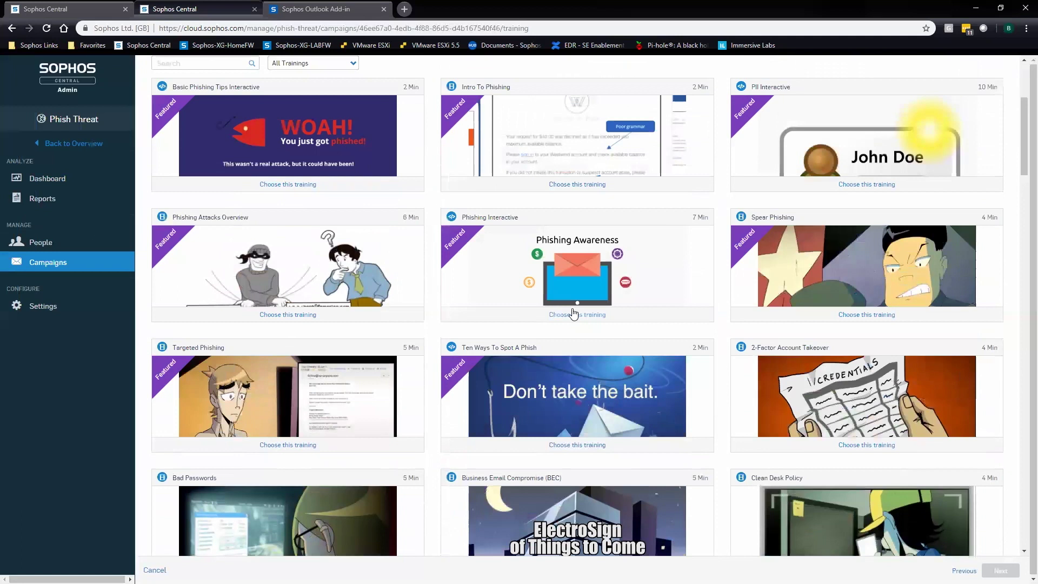
{"action": "scroll", "coordinate": [832, 262], "scroll_direction": "down", "scroll_amount": 1}
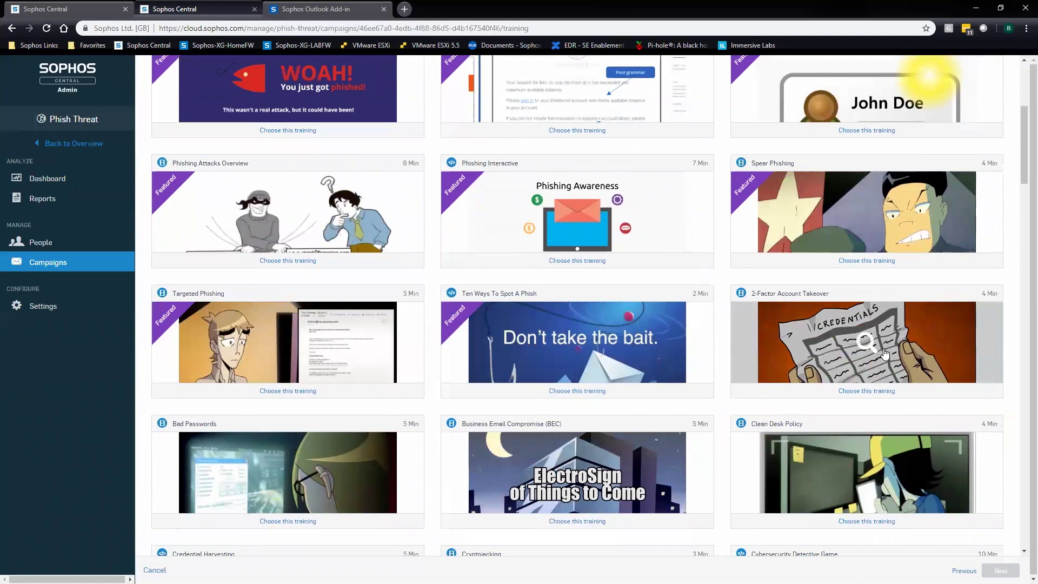
{"action": "scroll", "coordinate": [860, 450], "scroll_direction": "down", "scroll_amount": 2}
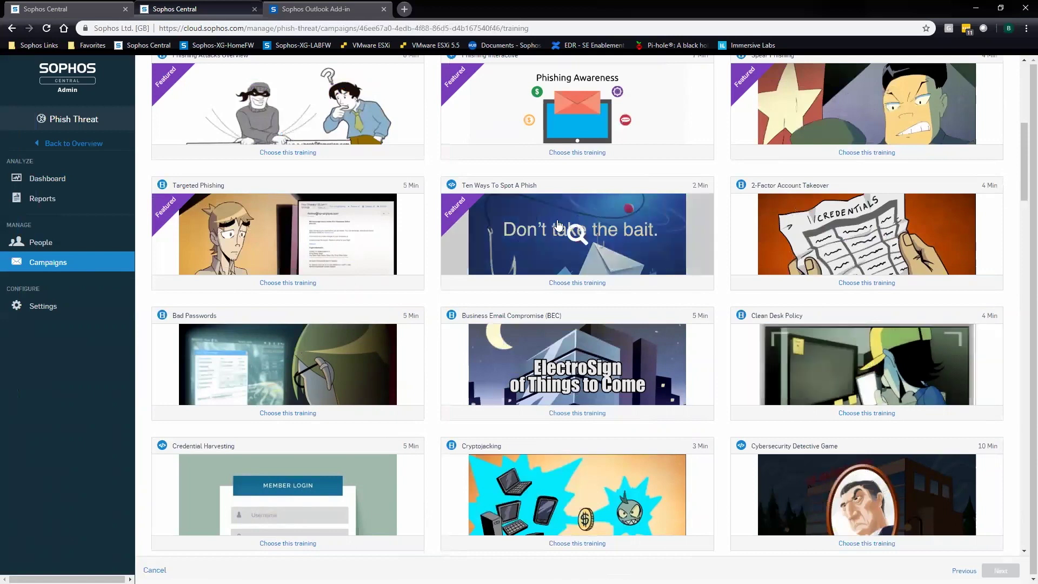
Step: Preview the Ten Ways To Spot A Phish training down to its quiz and close the preview
{"action": "left_click", "coordinate": [579, 238]}
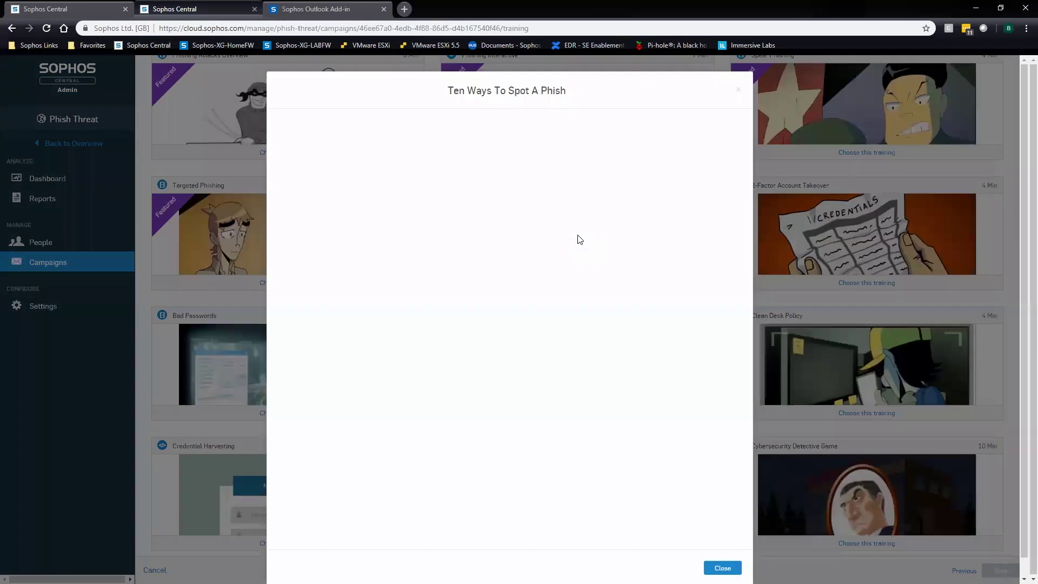
{"action": "left_click", "coordinate": [374, 405]}
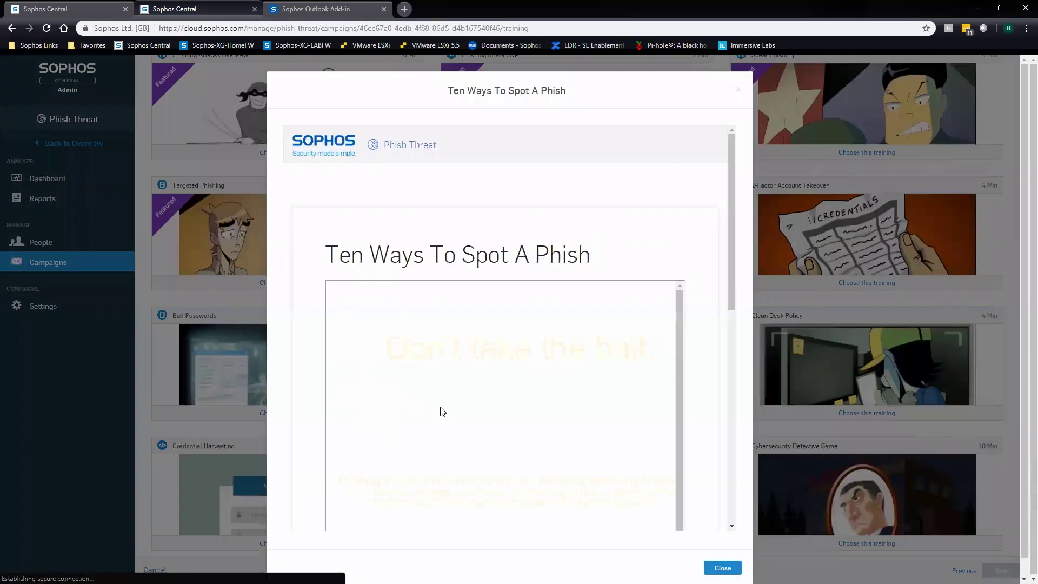
{"action": "scroll", "coordinate": [626, 339], "scroll_direction": "down", "scroll_amount": 3}
{"action": "scroll", "coordinate": [657, 345], "scroll_direction": "down", "scroll_amount": 4}
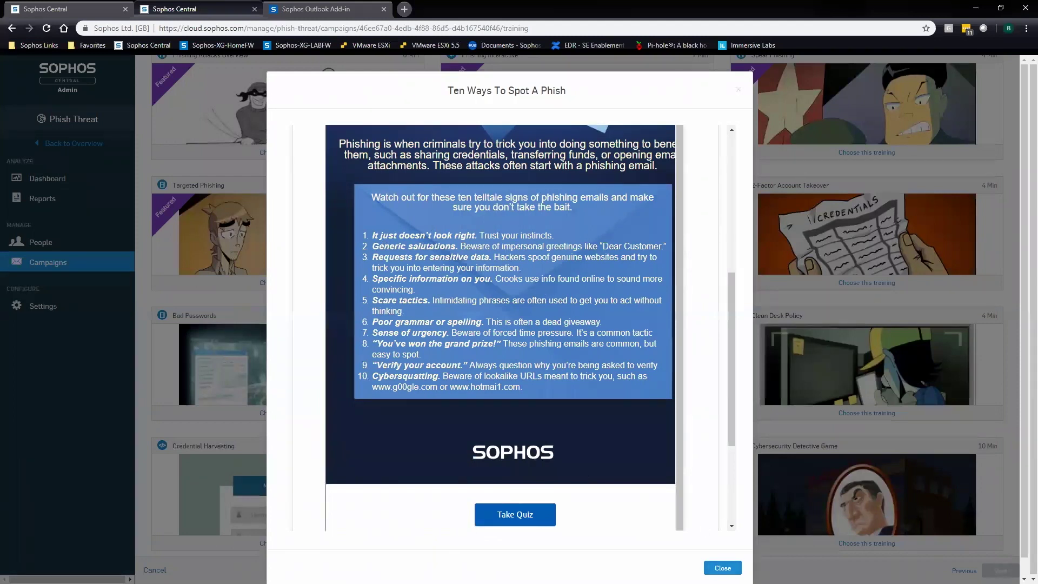
{"action": "left_click", "coordinate": [722, 568]}
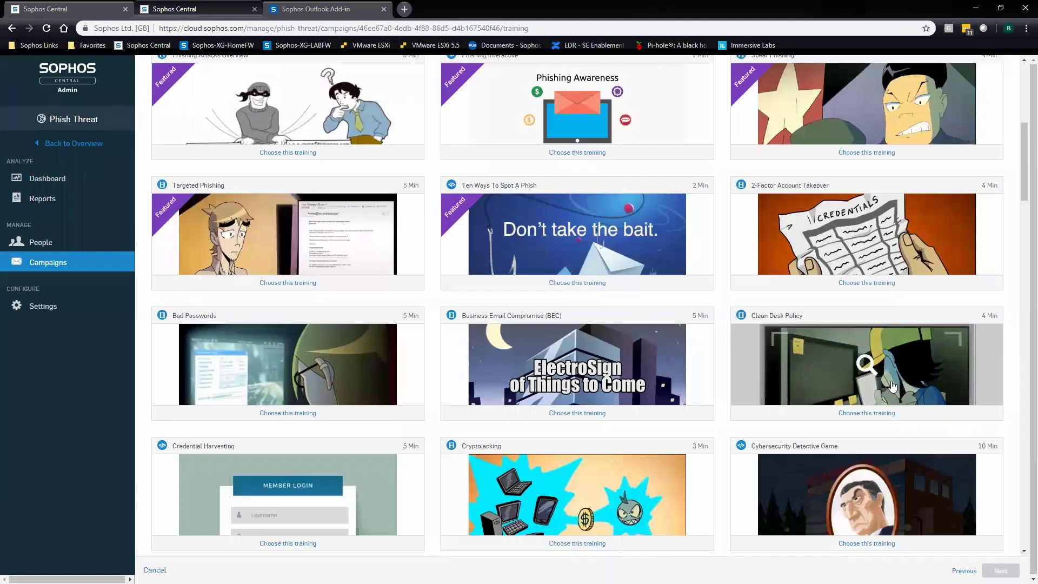
Step: Preview the Clean Desk Policy video training and close the preview
{"action": "left_click", "coordinate": [853, 384]}
{"action": "left_click", "coordinate": [360, 506]}
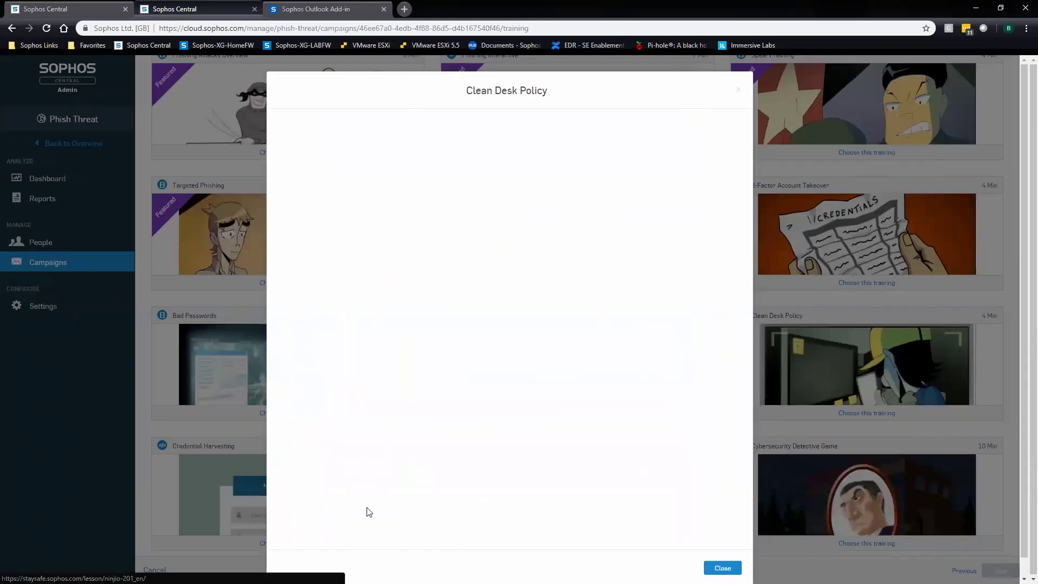
{"action": "scroll", "coordinate": [513, 374], "scroll_direction": "down", "scroll_amount": 2}
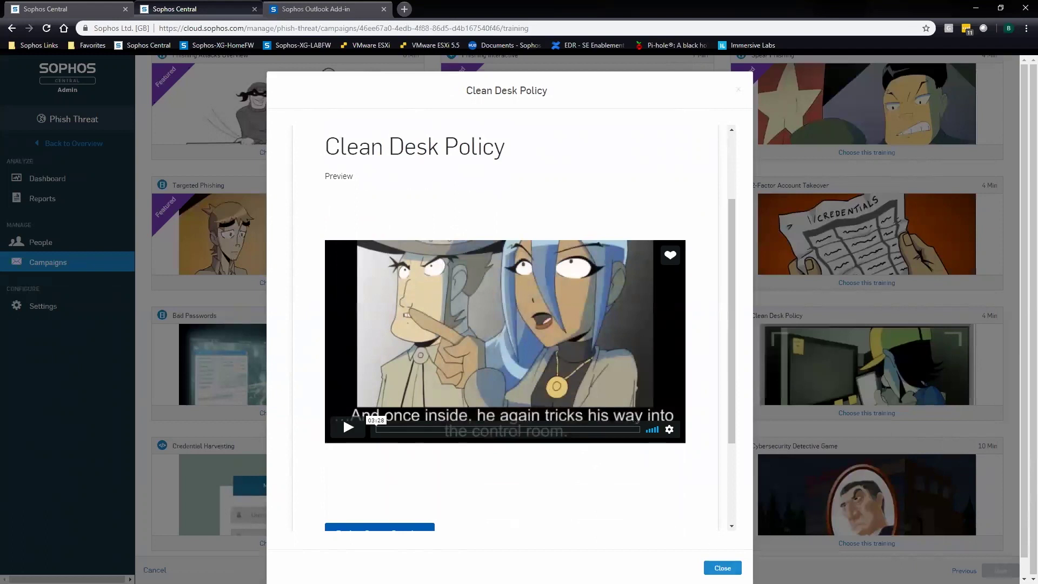
{"action": "left_click", "coordinate": [722, 568]}
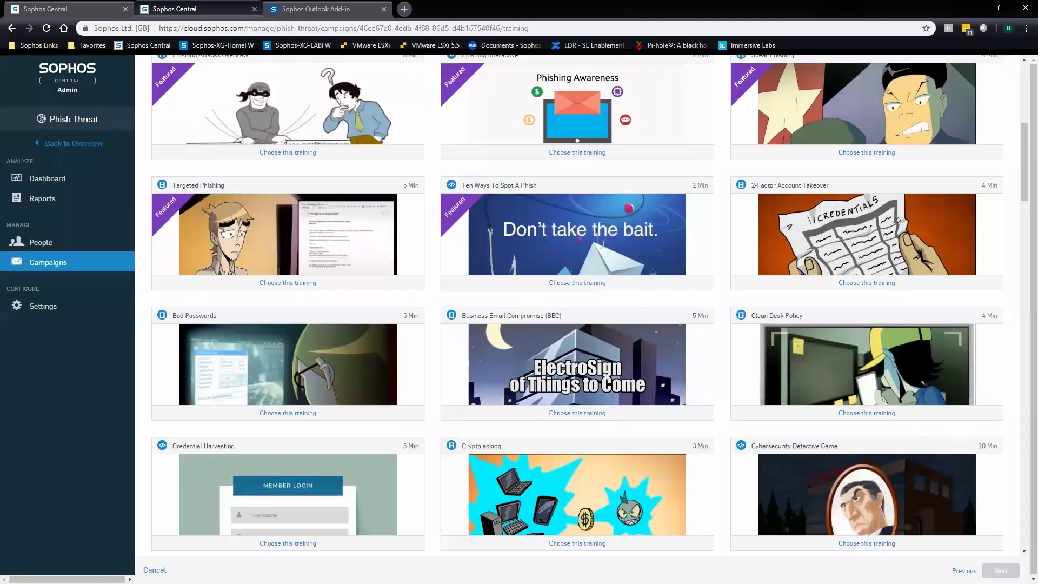
Step: Choose the Clean Desk Policy training for the campaign and proceed to customizing the content
{"action": "left_click", "coordinate": [856, 415]}
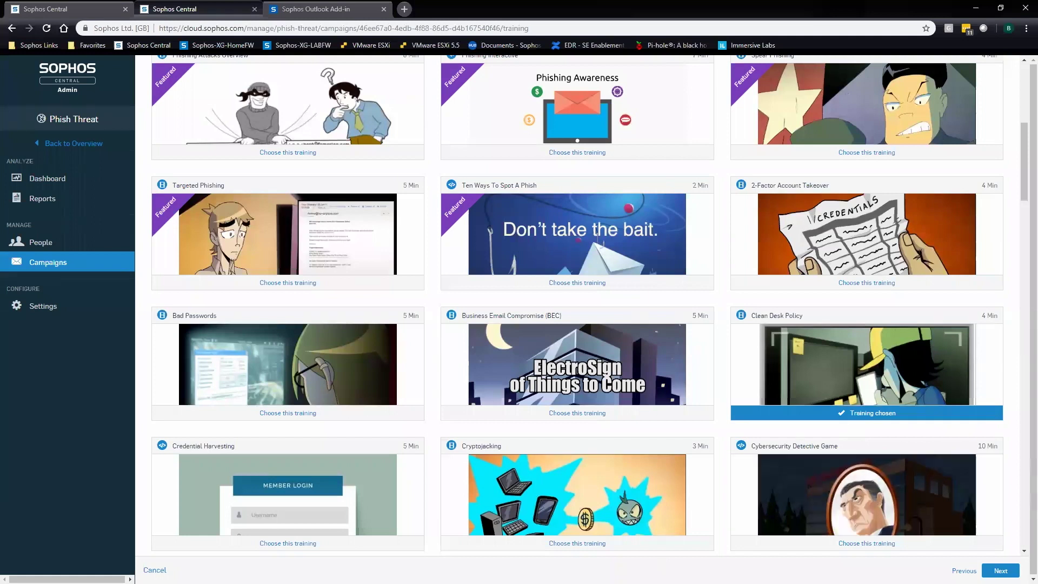
{"action": "left_click", "coordinate": [1001, 571]}
{"action": "left_click", "coordinate": [1001, 570]}
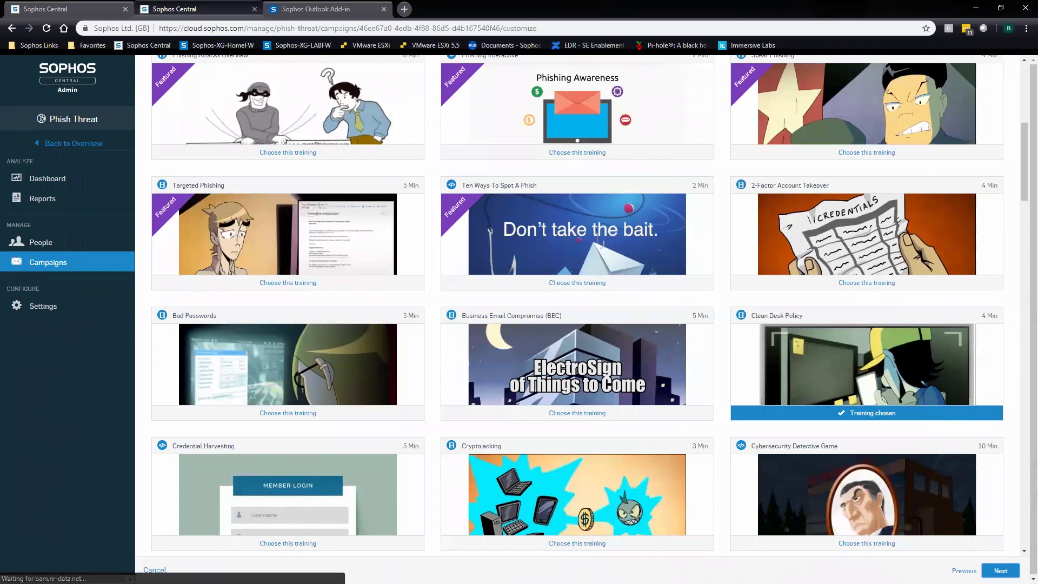
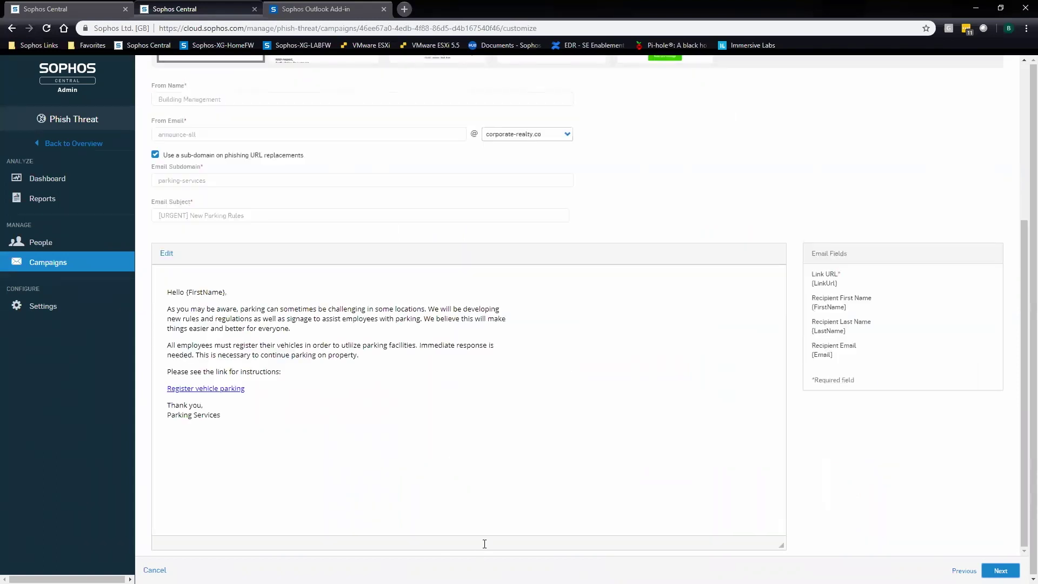
Step: Review the content of the caught landing page and return to the attack email customization
{"action": "scroll", "coordinate": [483, 542], "scroll_direction": "up", "scroll_amount": 5}
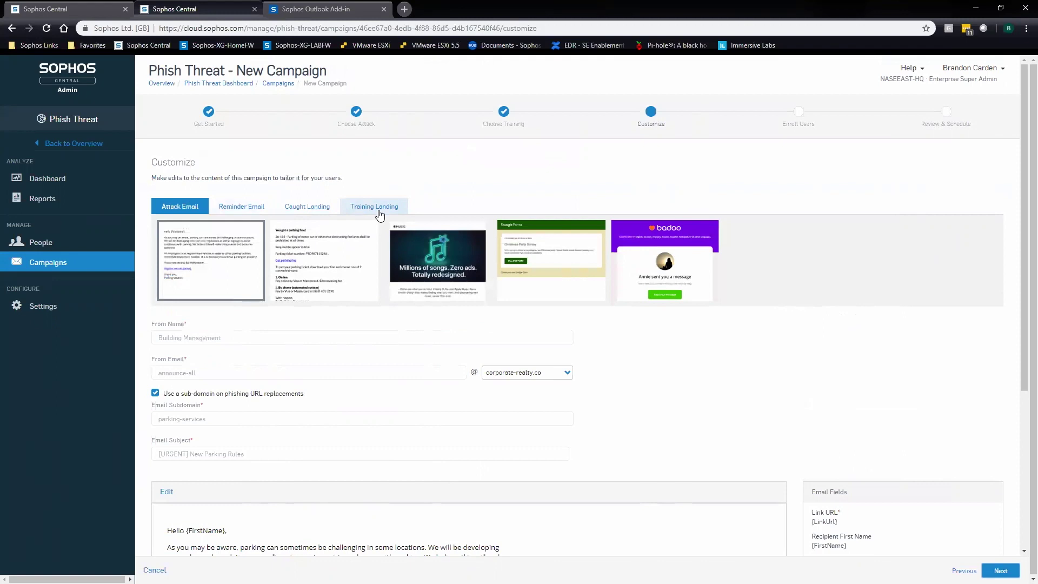
{"action": "left_click", "coordinate": [326, 209]}
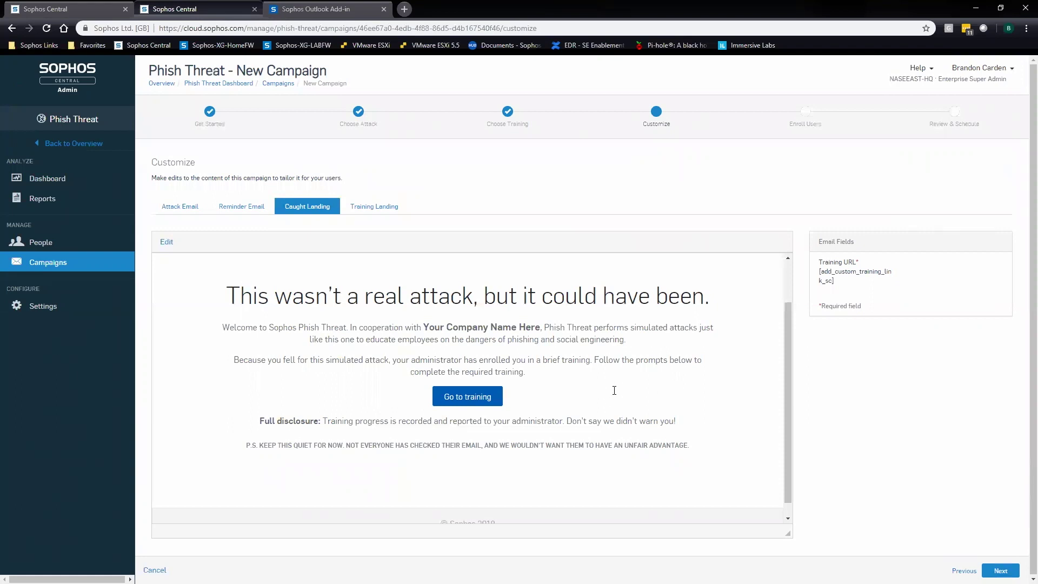
{"action": "scroll", "coordinate": [614, 391], "scroll_direction": "up", "scroll_amount": 1}
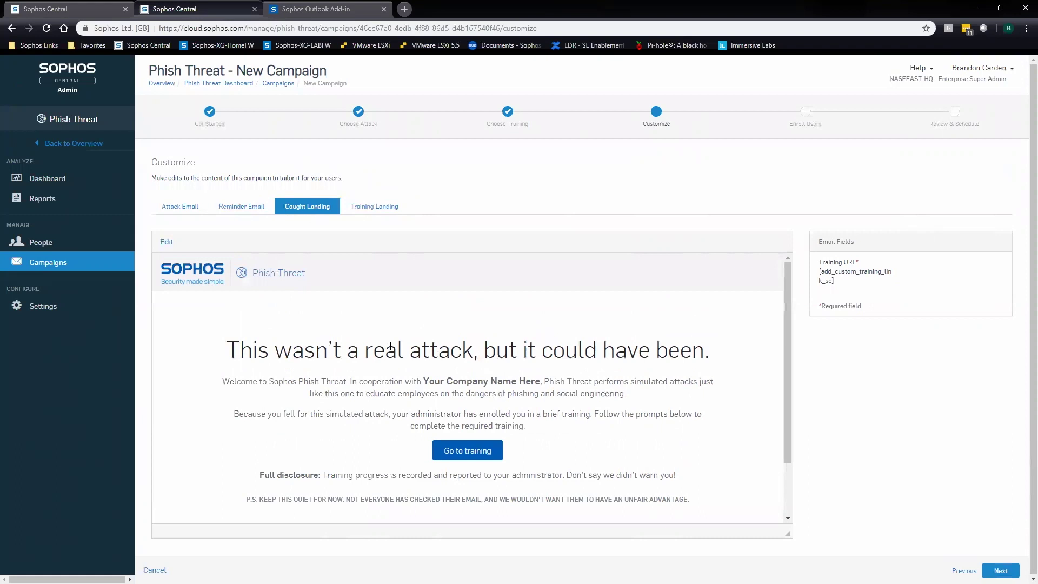
{"action": "left_click", "coordinate": [179, 212]}
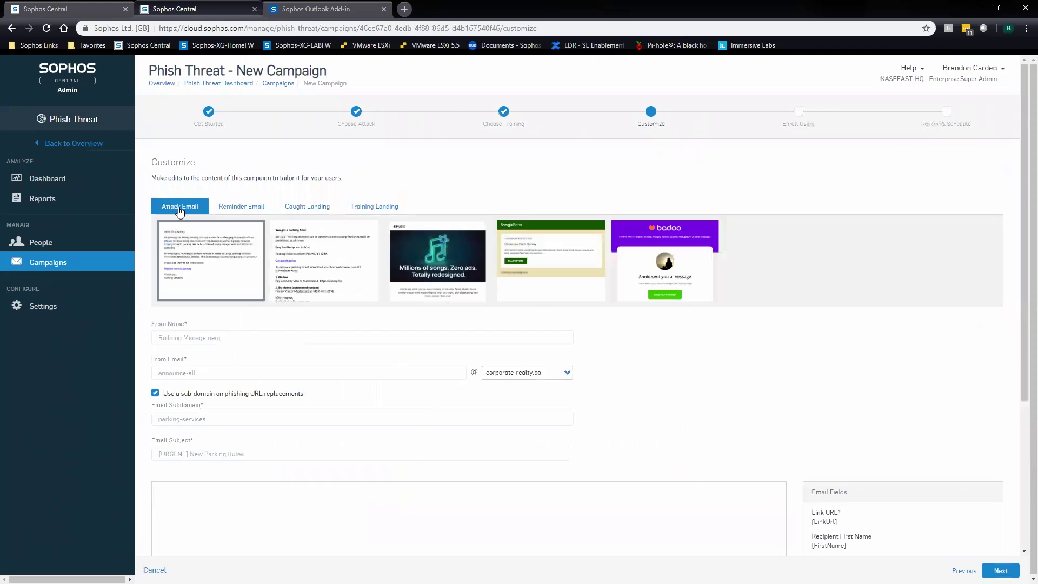
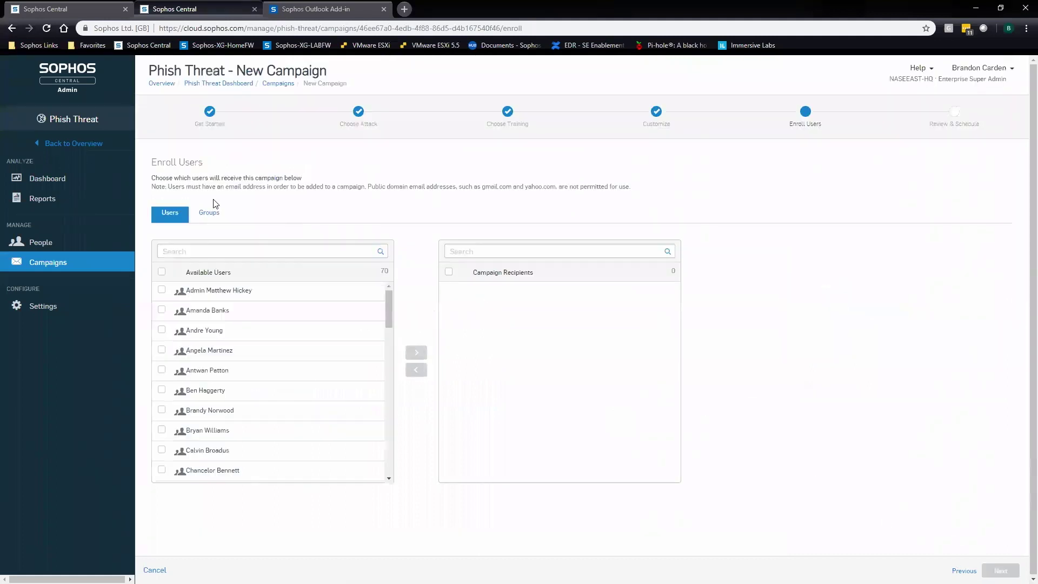
Step: Add the Engineering user group to the campaign recipients and proceed to reviewing and scheduling
{"action": "left_click", "coordinate": [210, 217]}
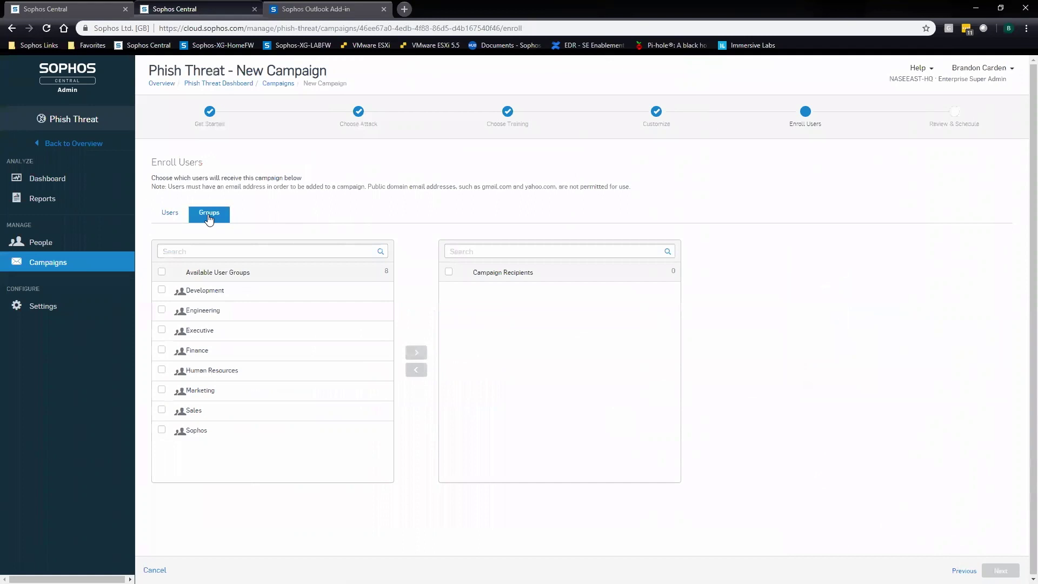
{"action": "left_click", "coordinate": [162, 310]}
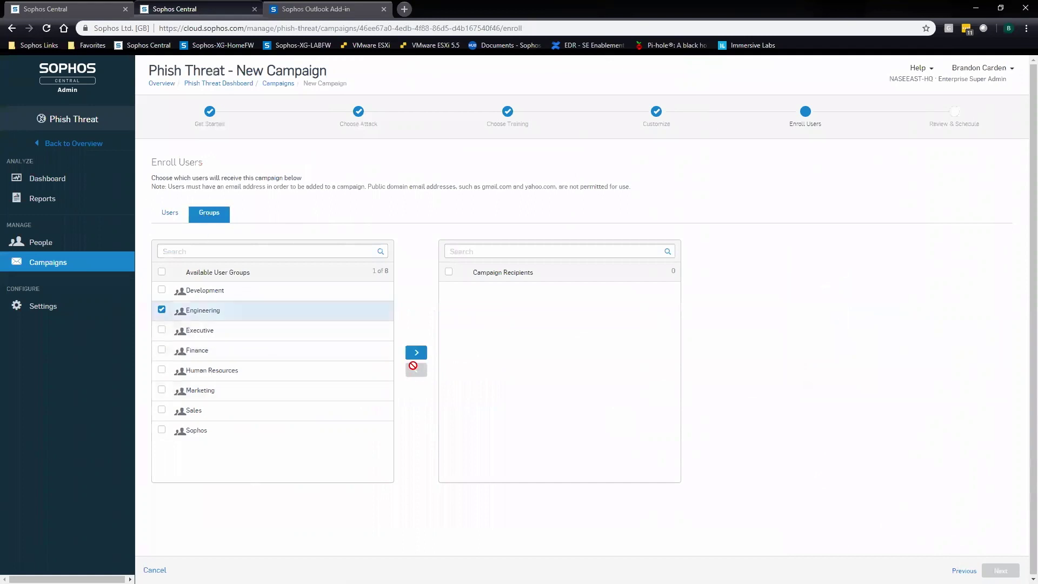
{"action": "left_click", "coordinate": [416, 353]}
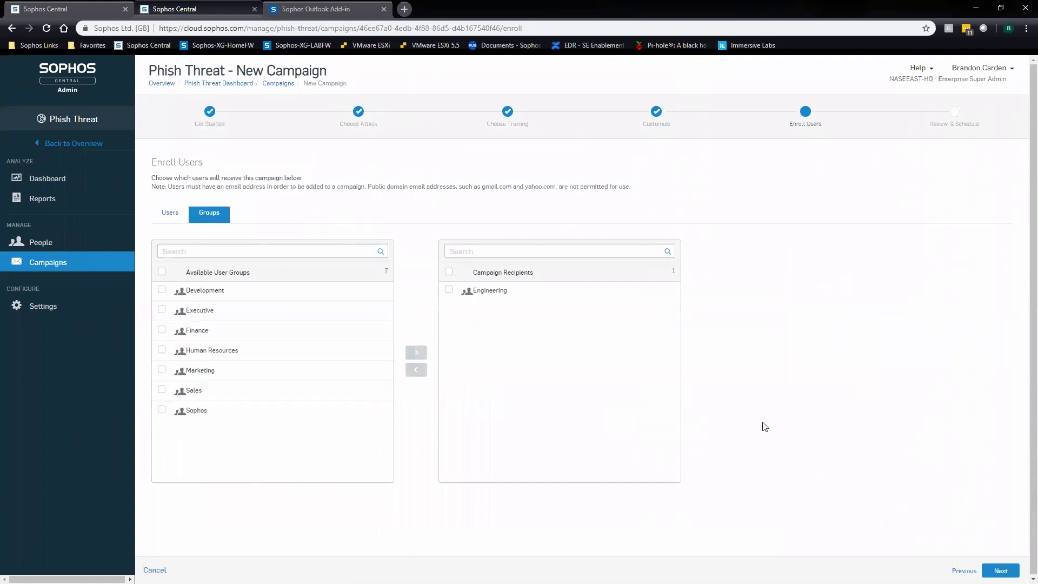
{"action": "left_click", "coordinate": [1001, 570]}
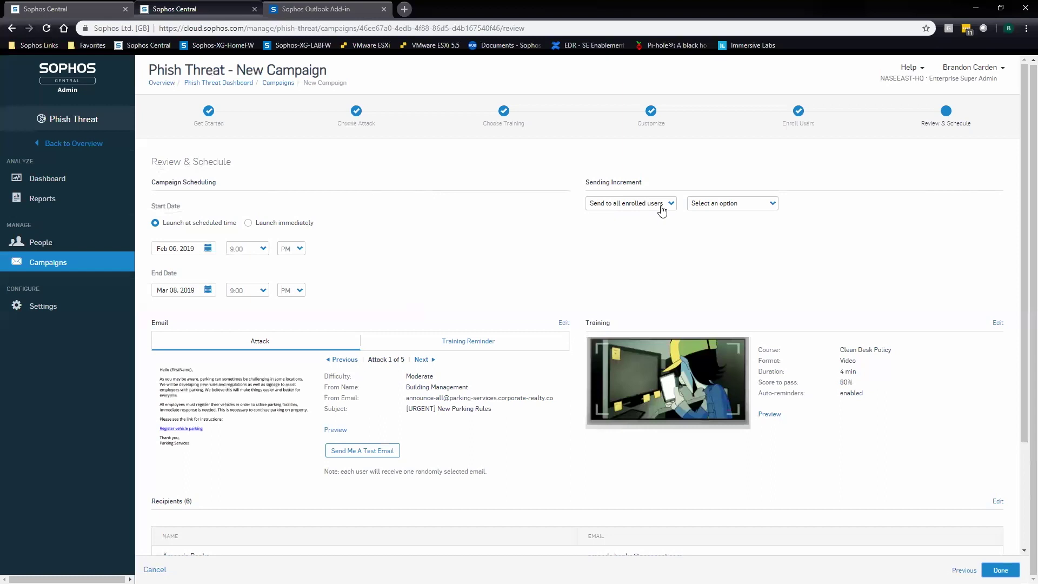
Step: Set the sending increment to Send 20% and view the sending interval options without choosing one
{"action": "left_click", "coordinate": [628, 207]}
{"action": "left_click", "coordinate": [617, 265]}
{"action": "left_click", "coordinate": [733, 208]}
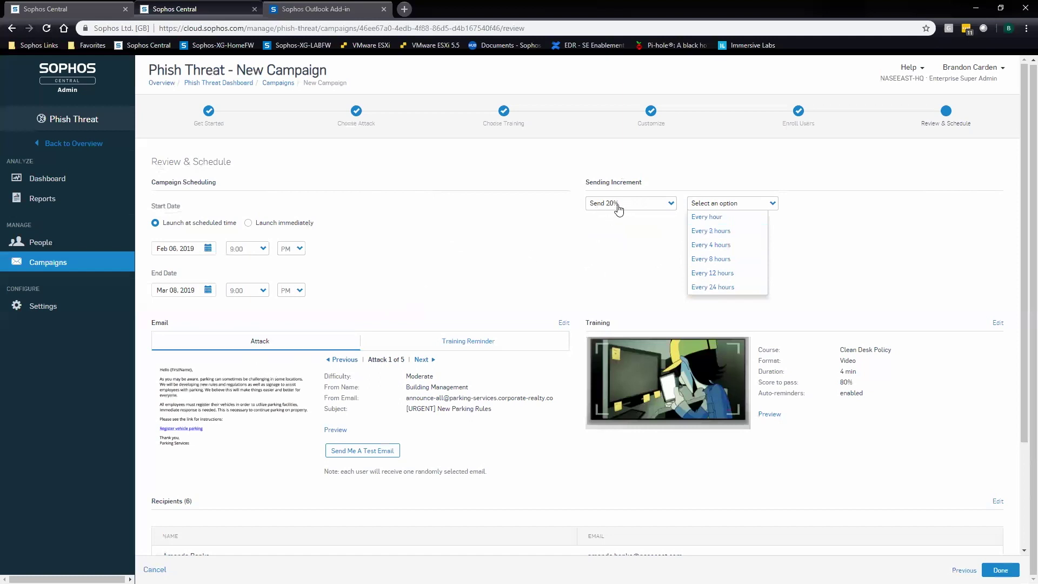
{"action": "left_click", "coordinate": [546, 258]}
Step: Review the campaign's recipients and the training reminder email in the campaign summary
{"action": "scroll", "coordinate": [452, 250], "scroll_direction": "down", "scroll_amount": 3}
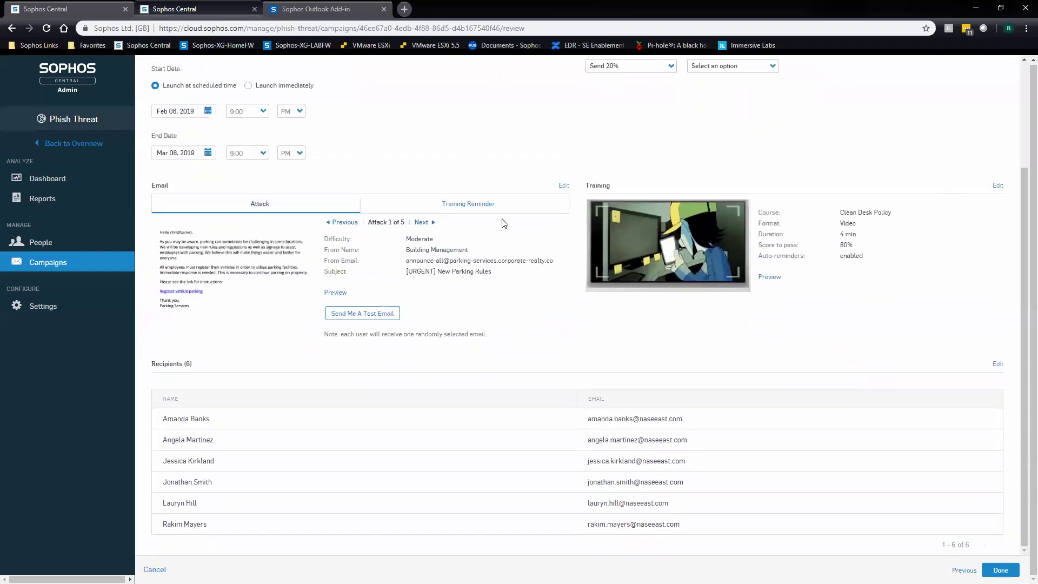
{"action": "left_click", "coordinate": [508, 204]}
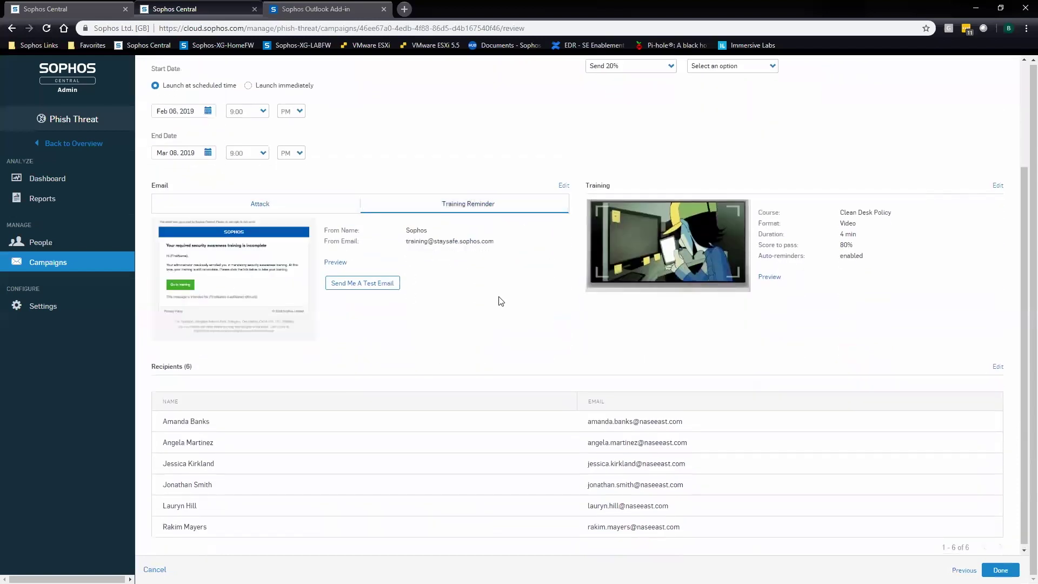